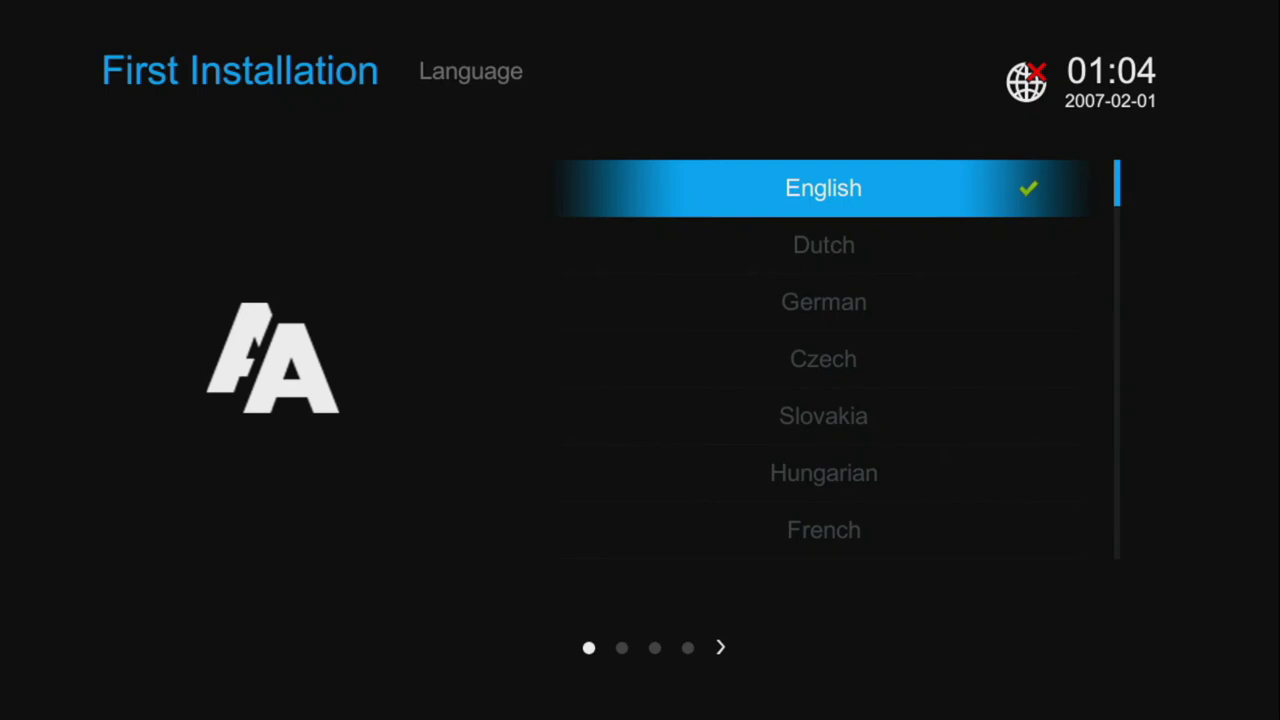
- Complete the First Installation wizard with English, region GMT+01:00 and video resolution 720P 60Hz, skipping the portal setup
key(Down)
key(Up)
key(Return)
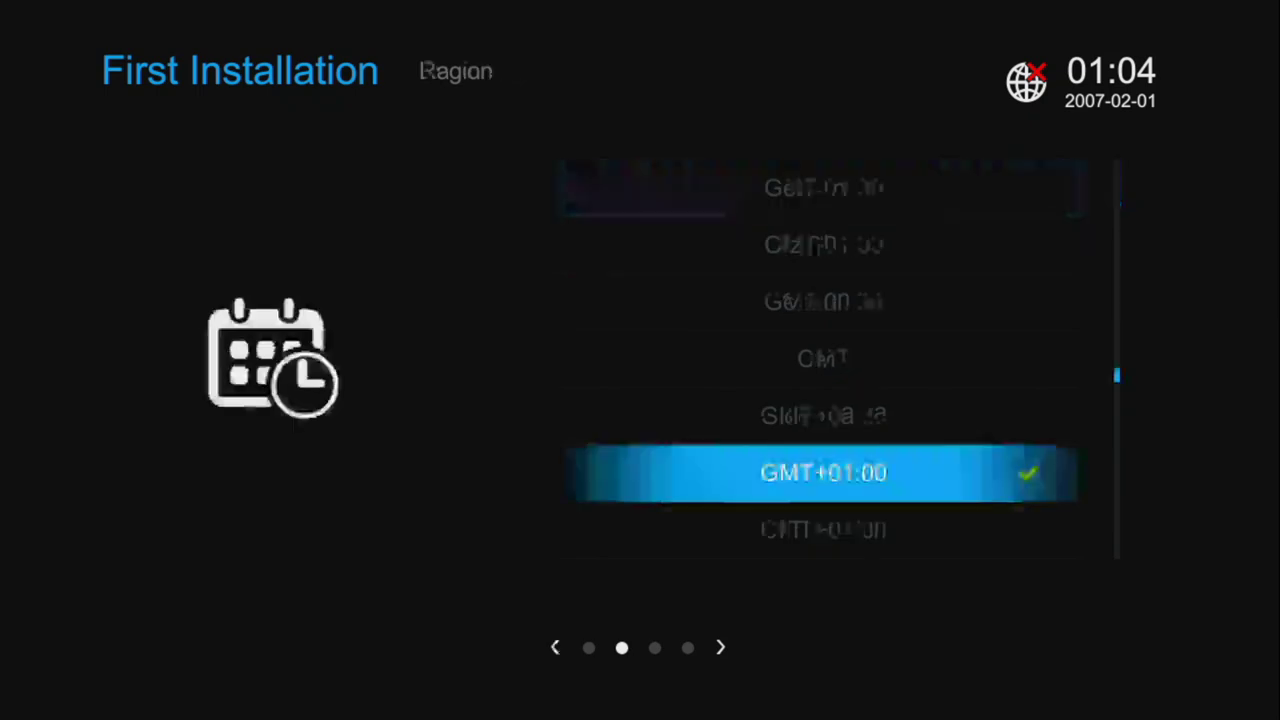
key(Return)
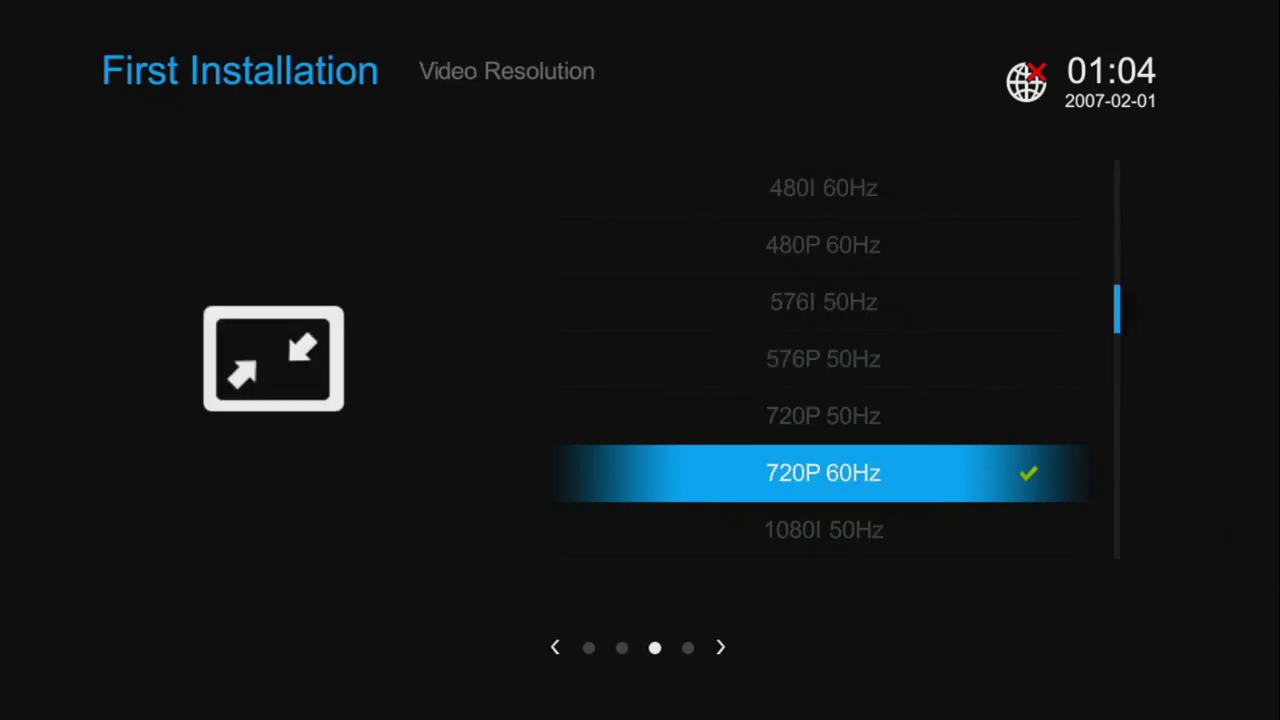
key(Return)
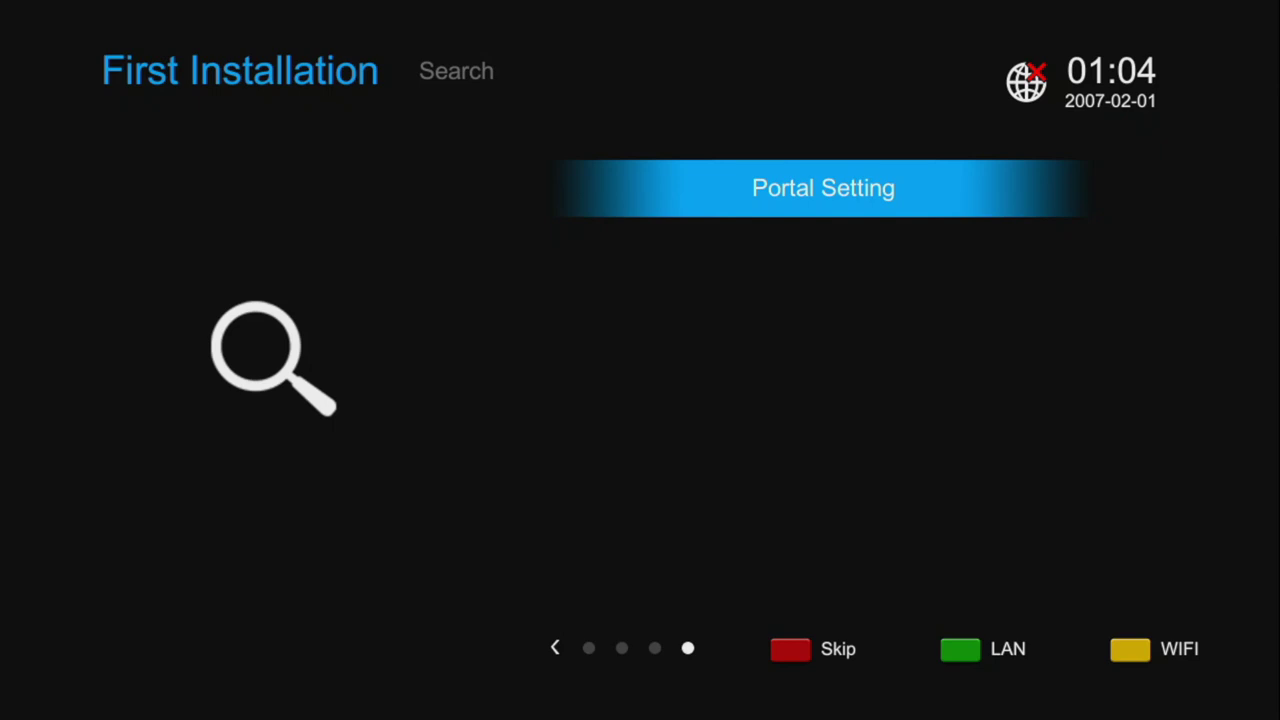
key(Return)
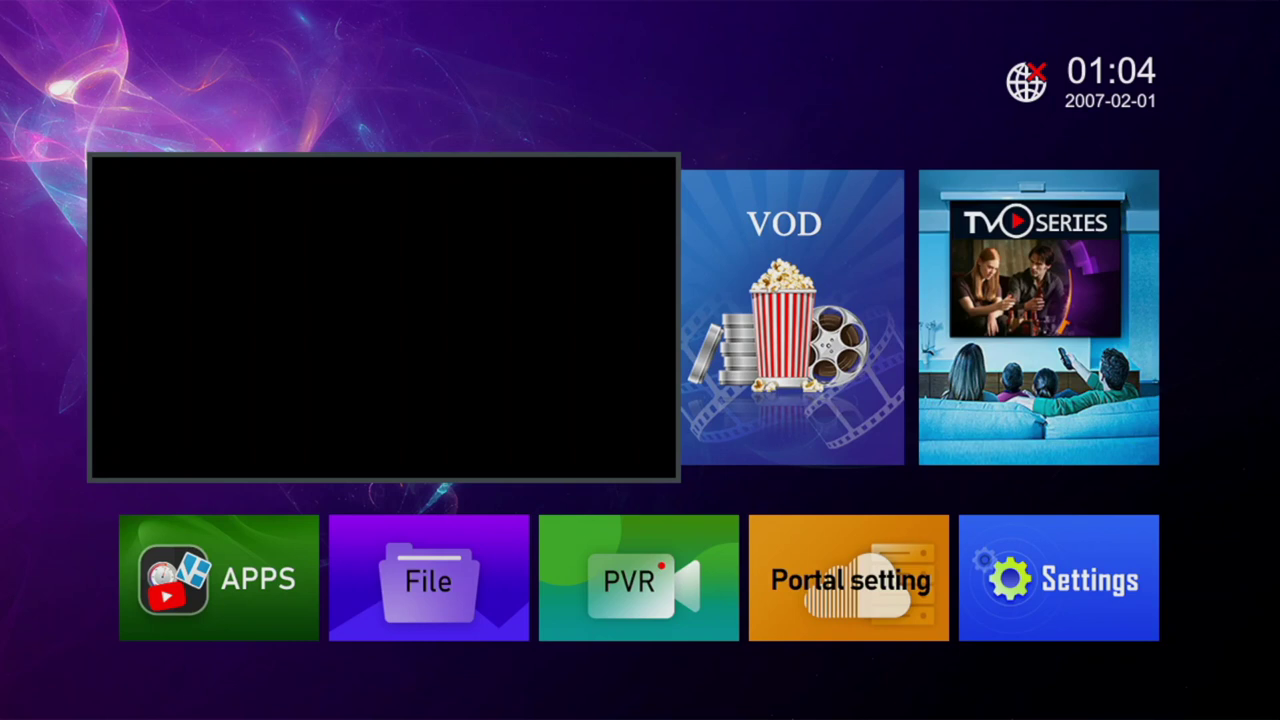
- Look over the live TV preview, VOD and TV Series tiles on the home screen
key(Right)
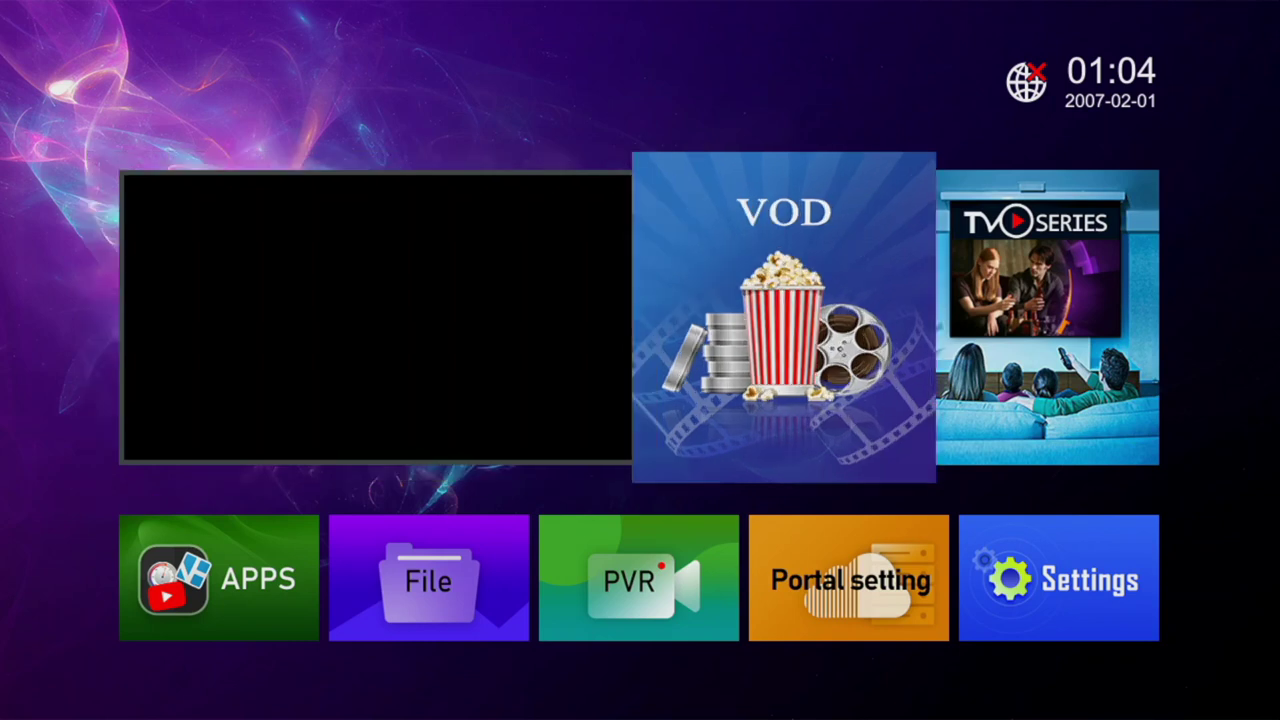
key(Left)
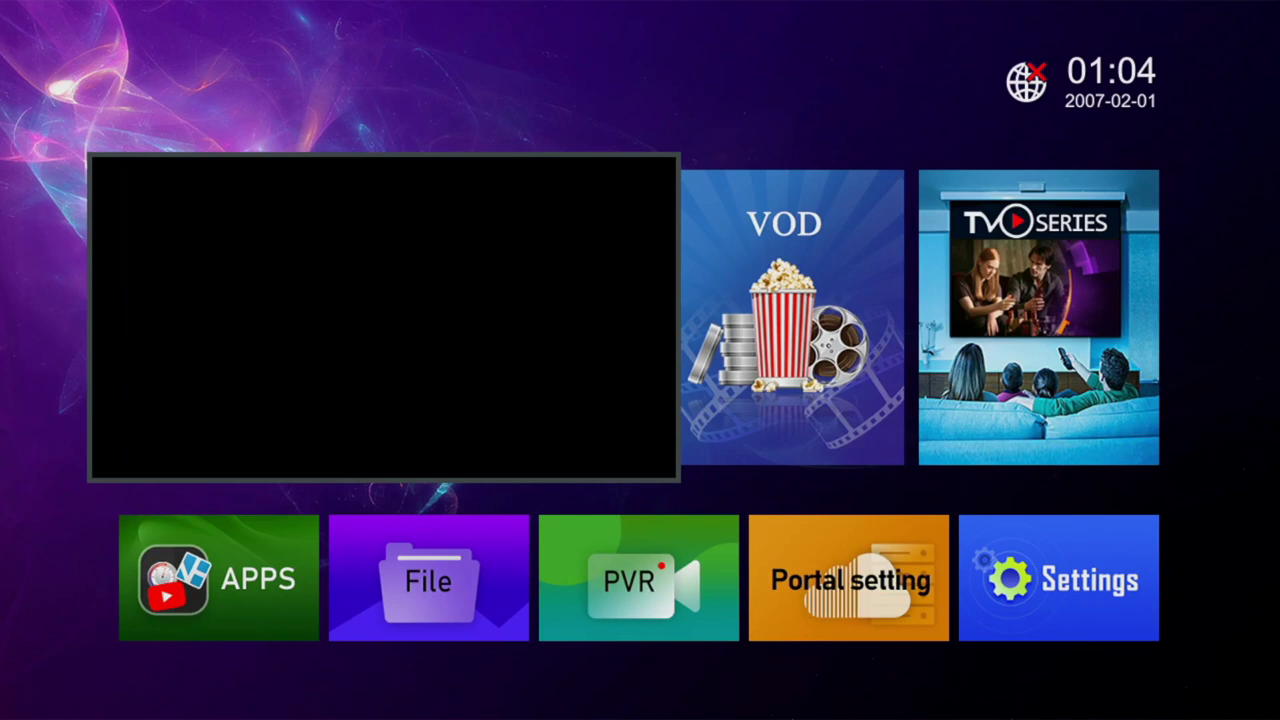
key(Right)
key(Right)
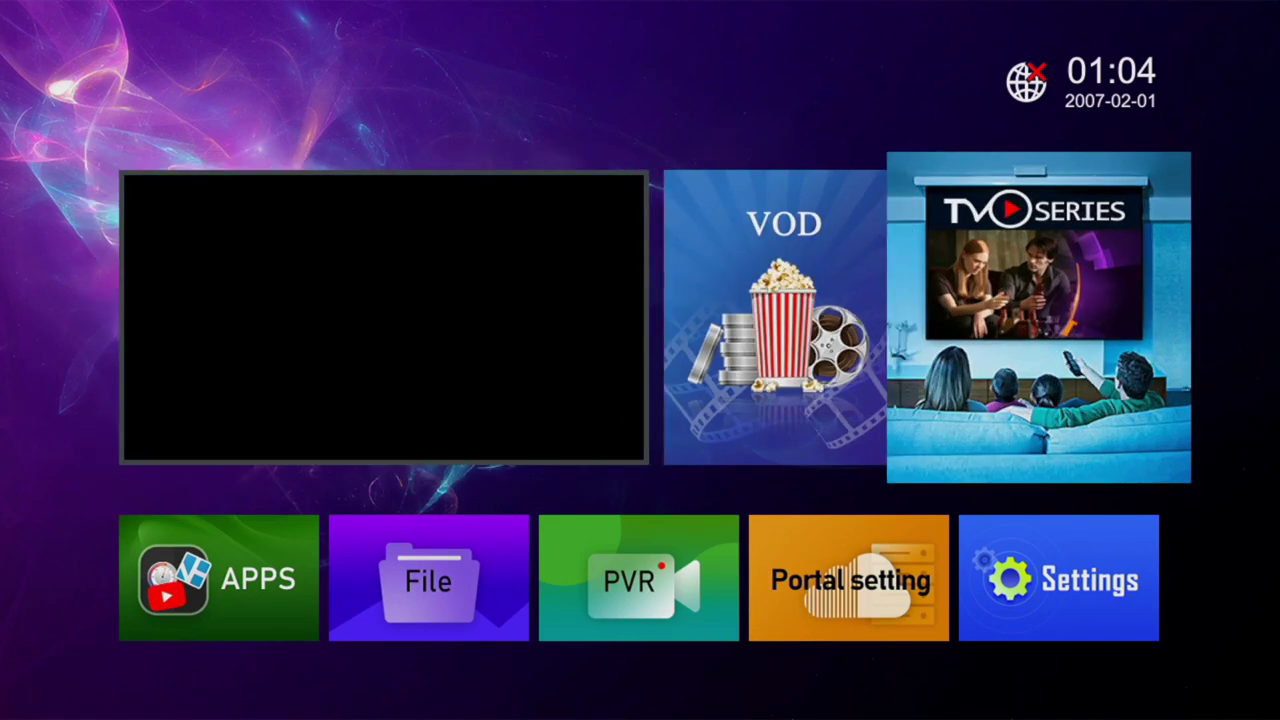
- Open the Apps section, look through the available apps, and return to the home screen
key(Down)
key(Left)
key(Left)
key(Left)
key(Left)
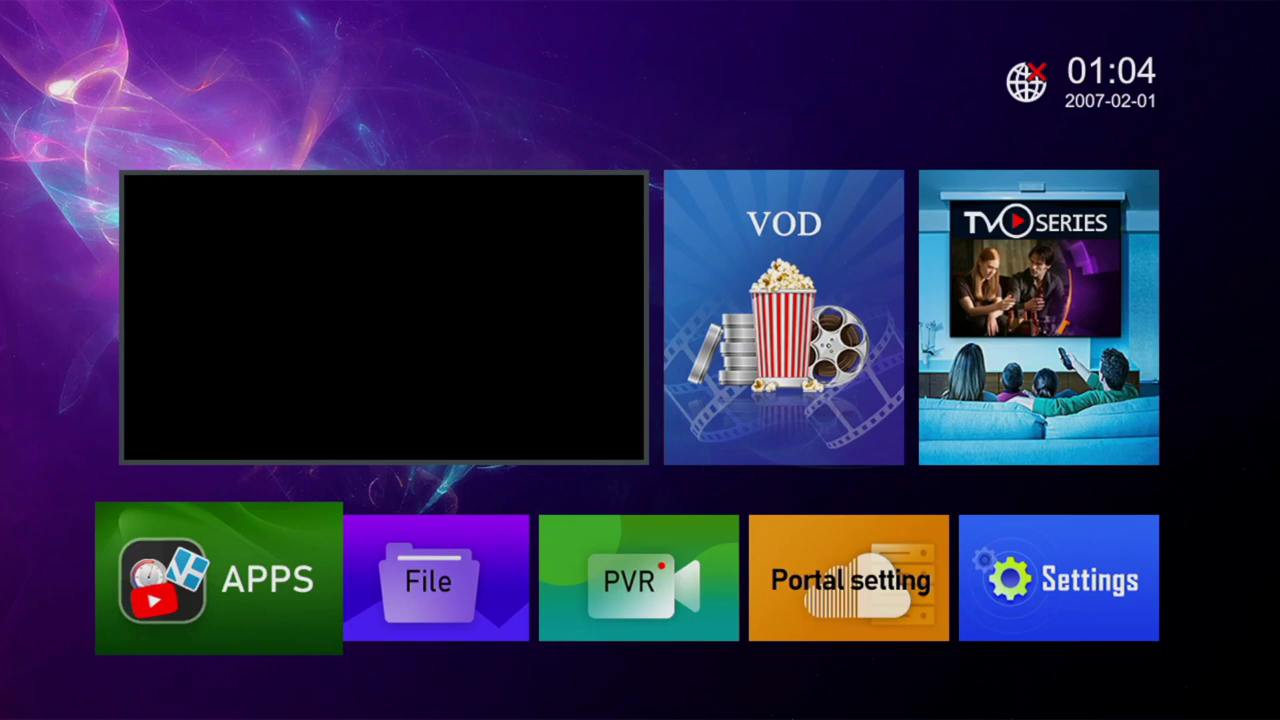
key(Return)
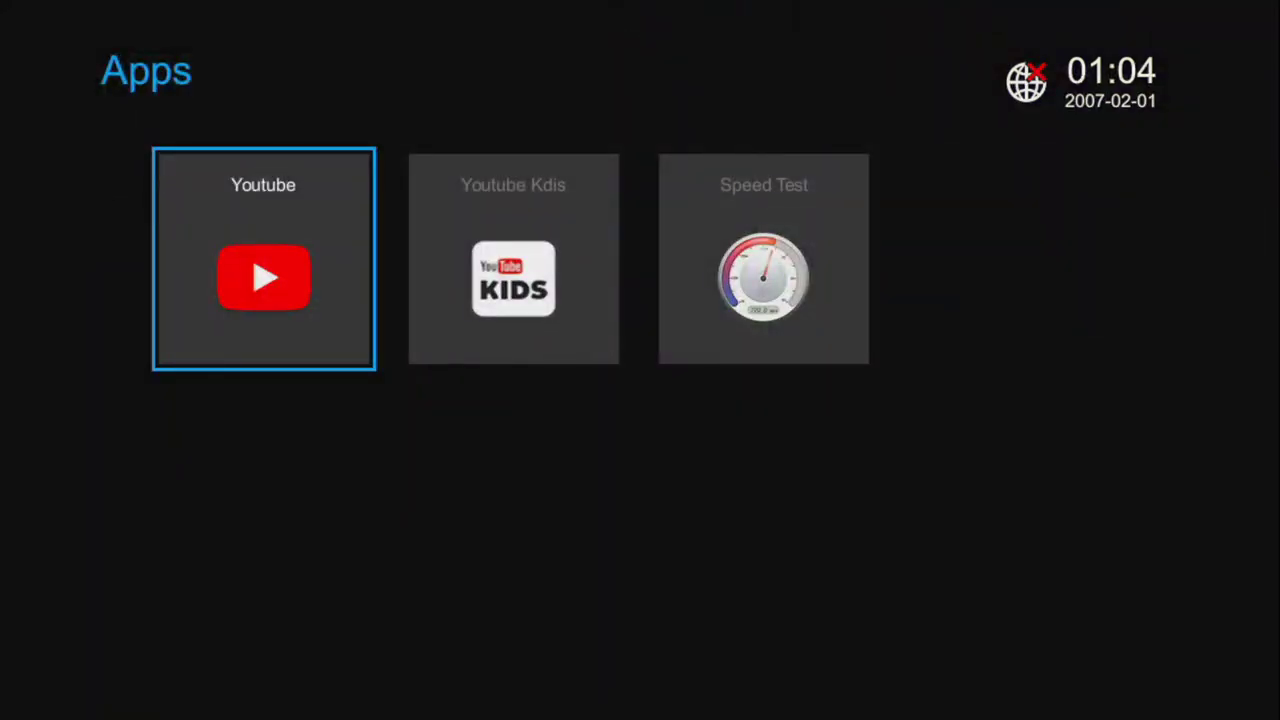
key(Right)
key(Right)
key(Right)
key(Escape)
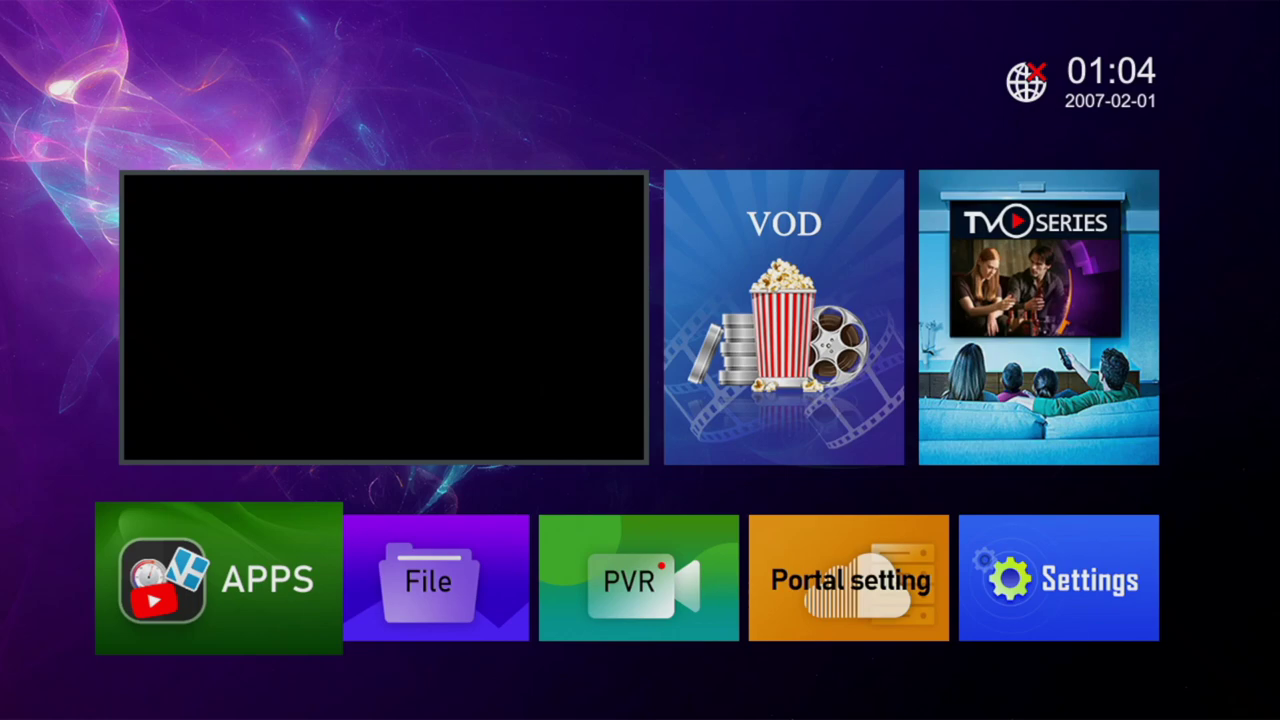
- Open the File section, look through its media and USB categories, and return to the home screen
key(Right)
key(Return)
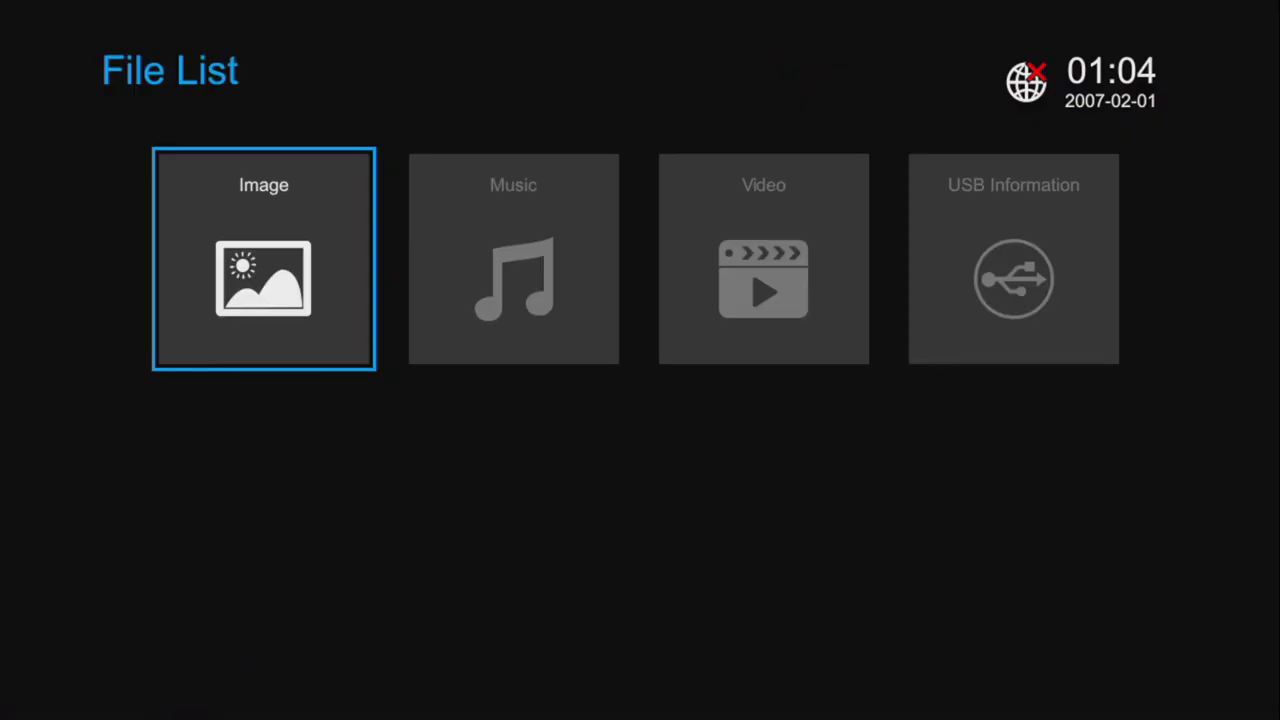
key(Right)
key(Right)
key(Right)
key(Left)
key(Left)
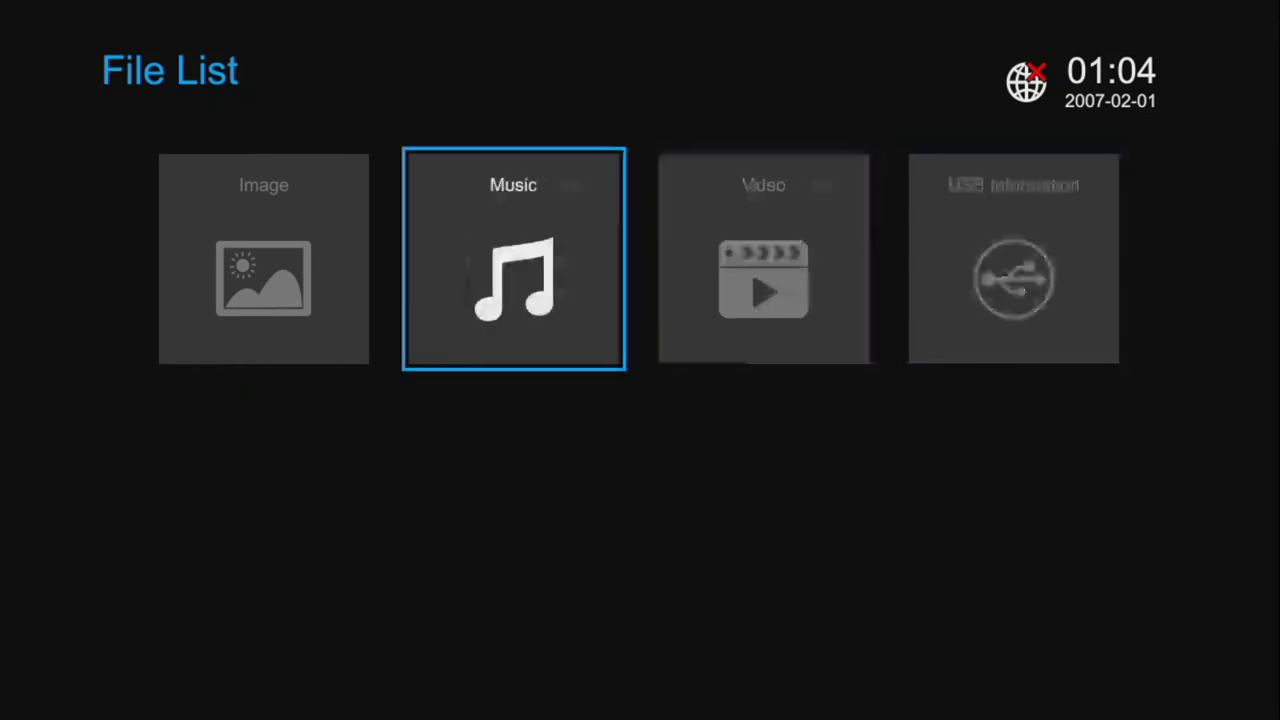
key(Left)
key(Escape)
- Open Portal Setting, look through the portal and playlist slots, and return to the home screen
key(Right)
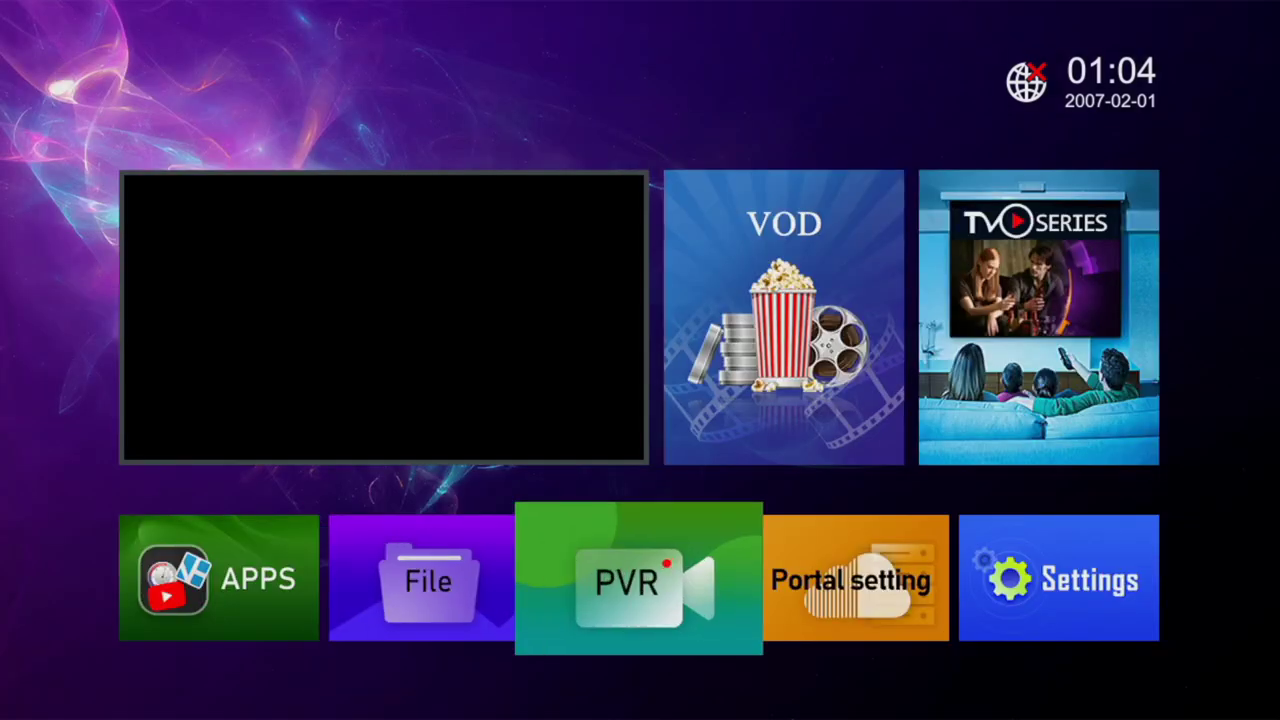
key(Right)
key(Return)
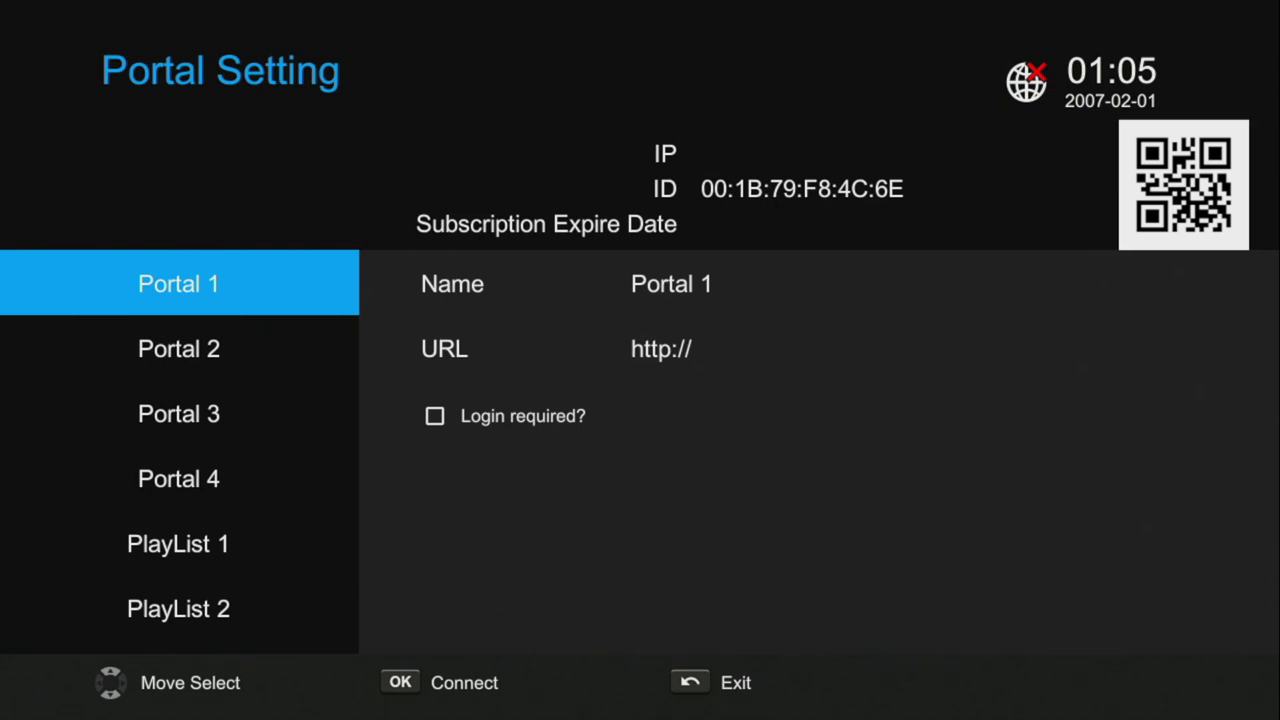
key(Down)
key(Down)
key(Down)
key(Down)
key(Down)
key(Down)
key(Down)
key(Down)
key(Down)
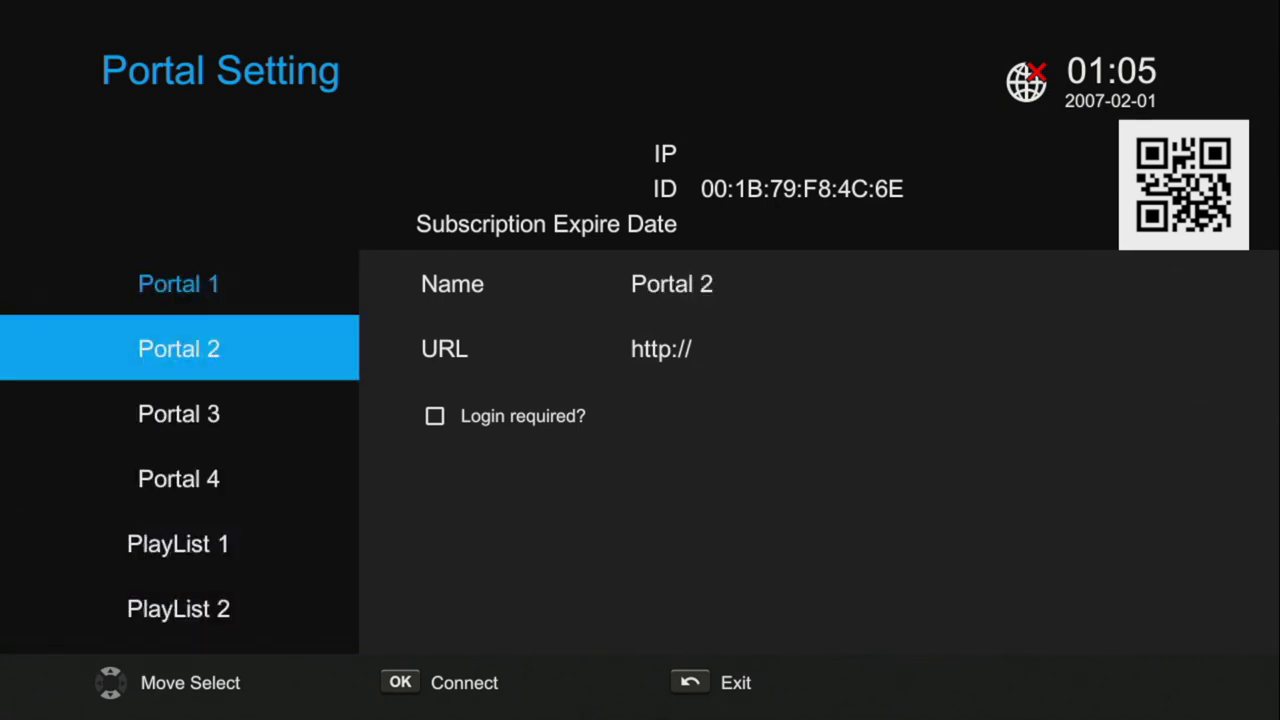
key(Escape)
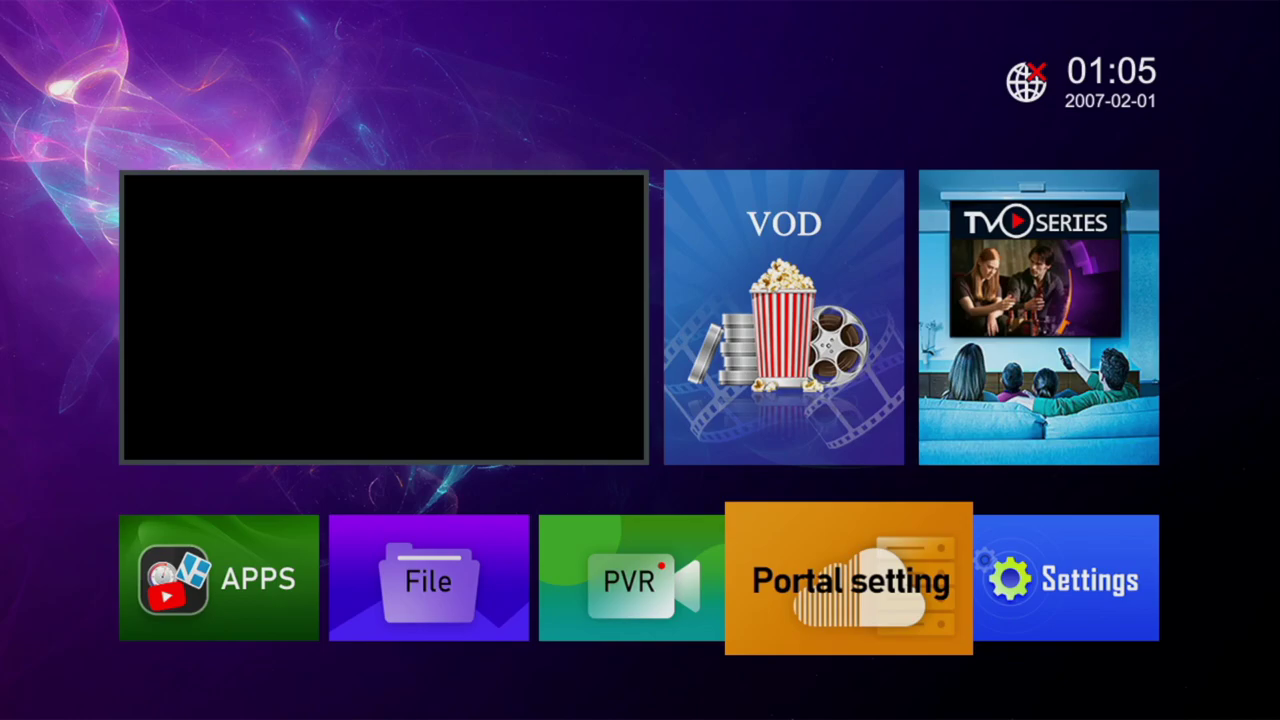
- Open the receiver's settings and view the Language Settings page, including audio, teletext and subtitle languages
key(Right)
key(Return)
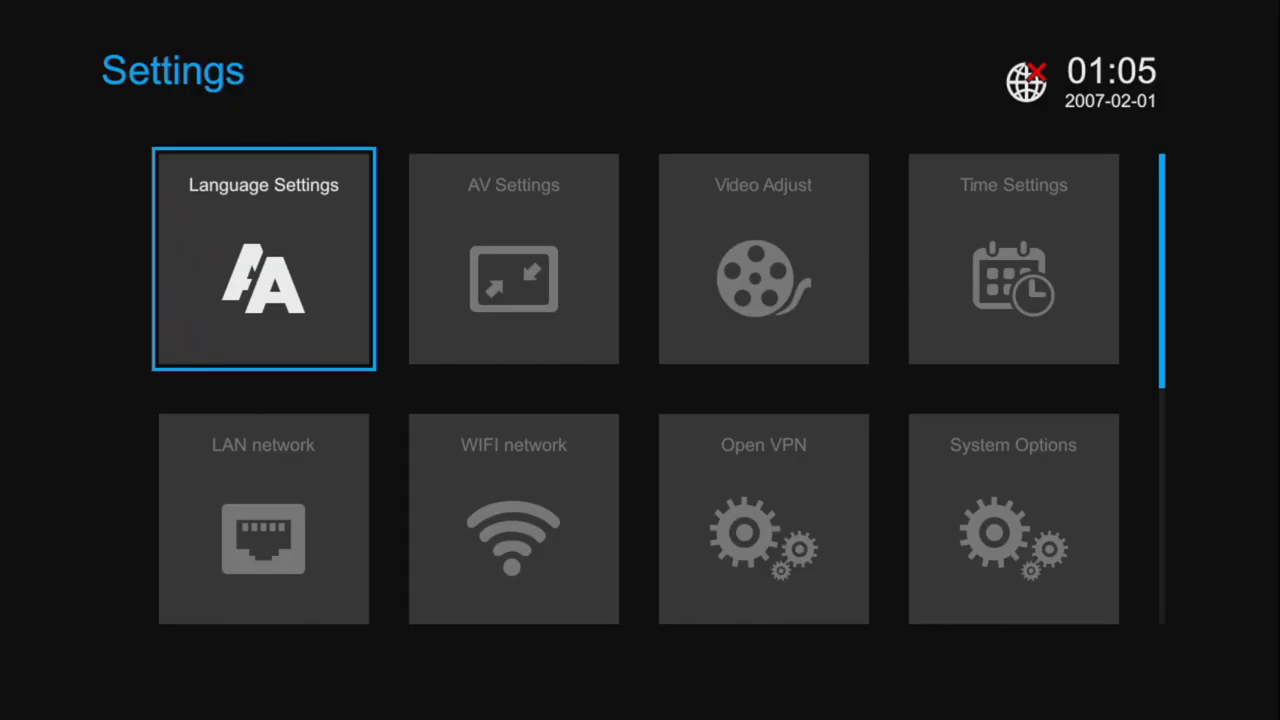
key(Return)
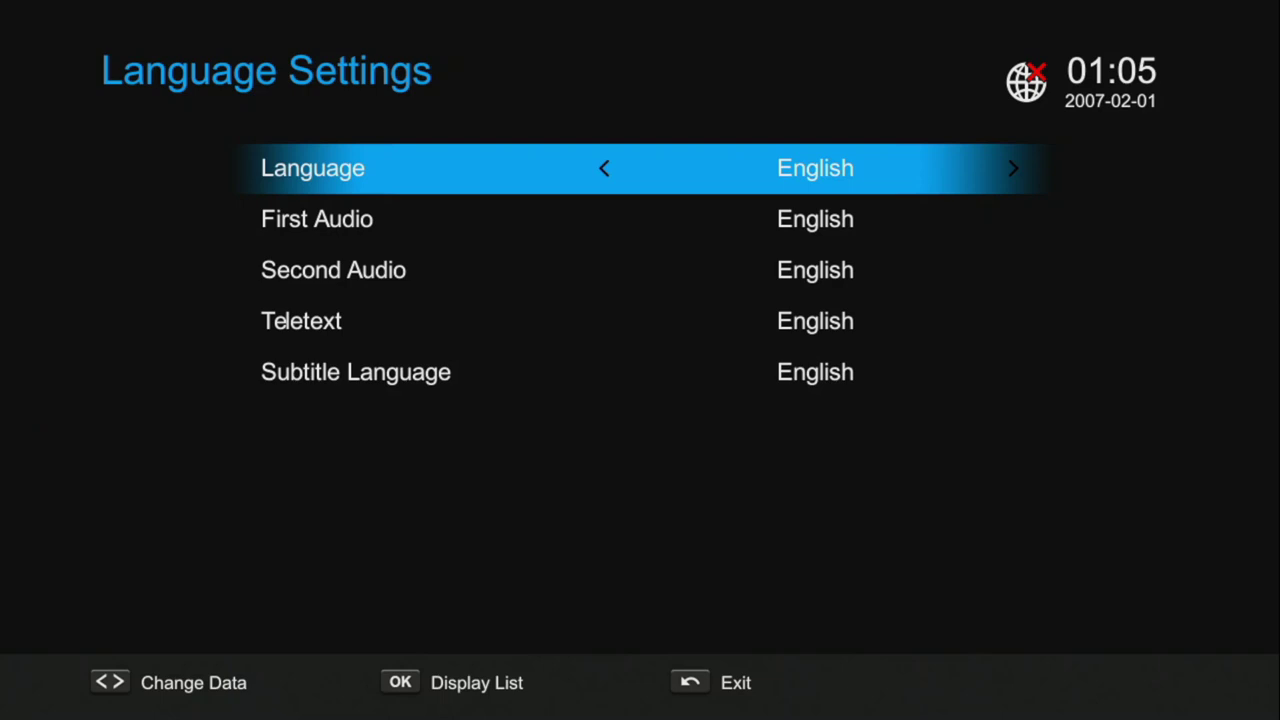
key(Escape)
- Open the AV Settings and review the options from TV System down to Auto Frame Rate
key(Right)
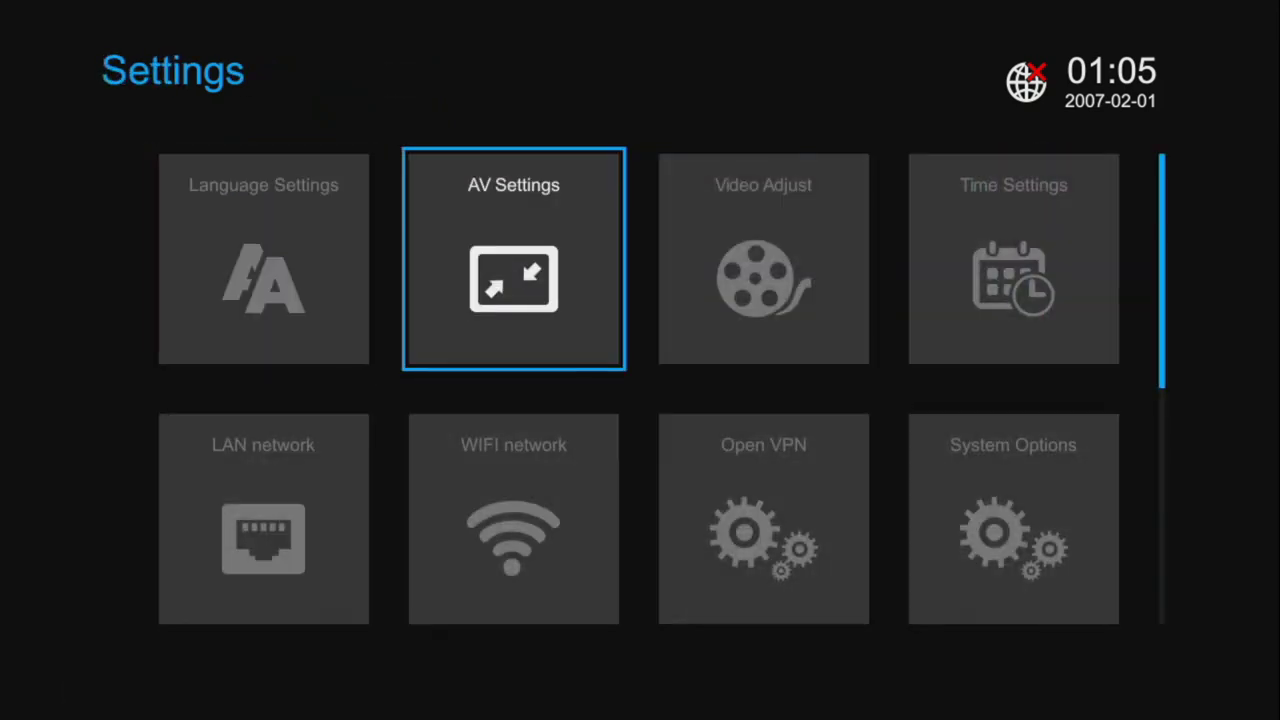
key(Return)
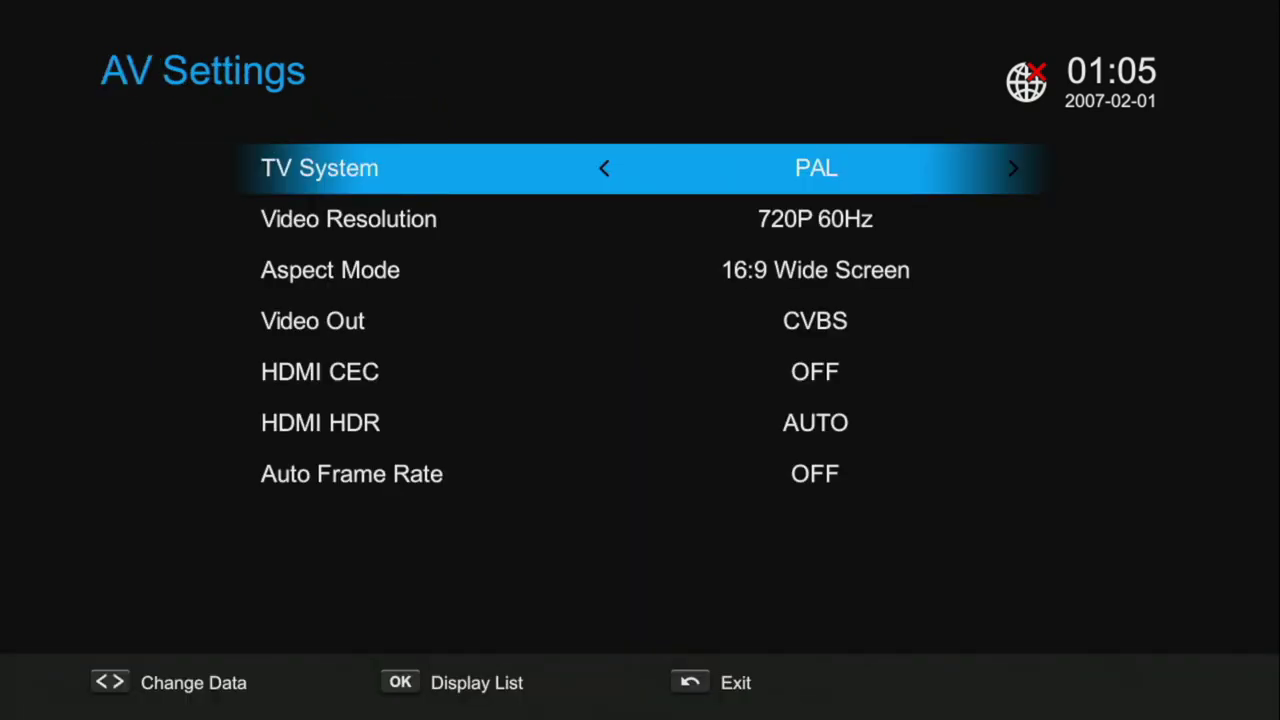
key(Right)
key(Right)
key(Down)
key(Down)
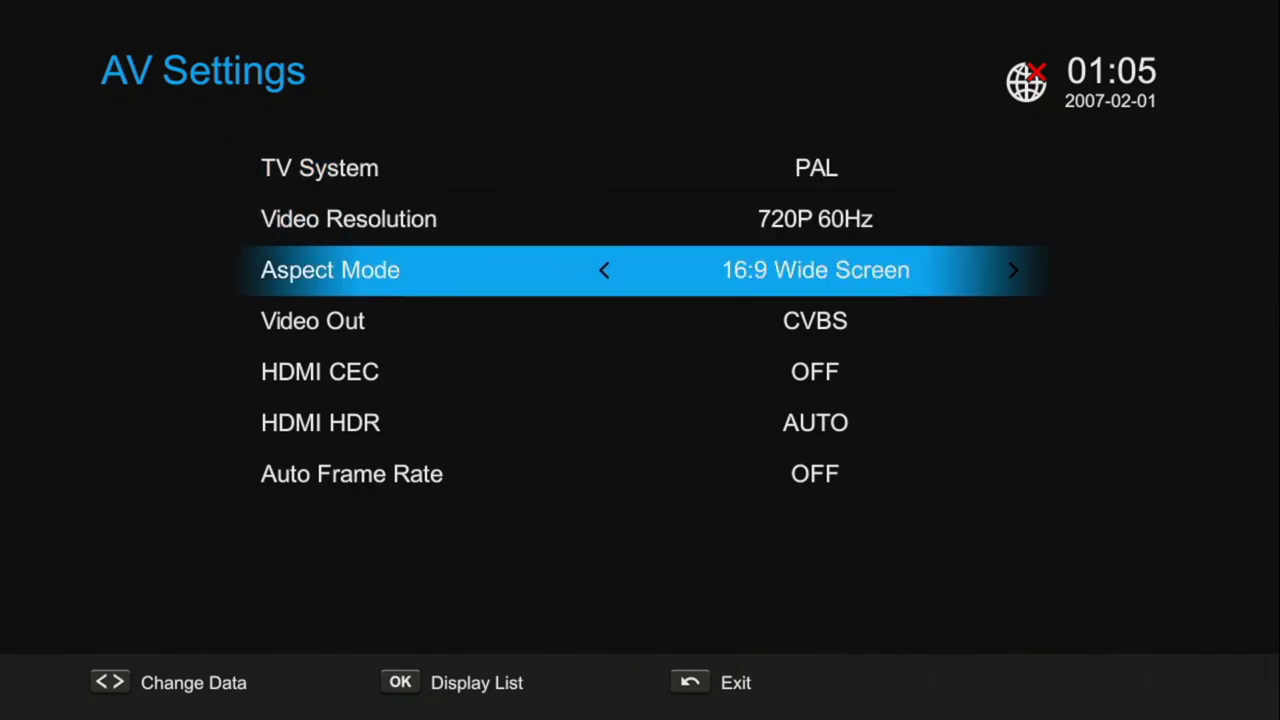
key(Down)
key(Down)
key(Down)
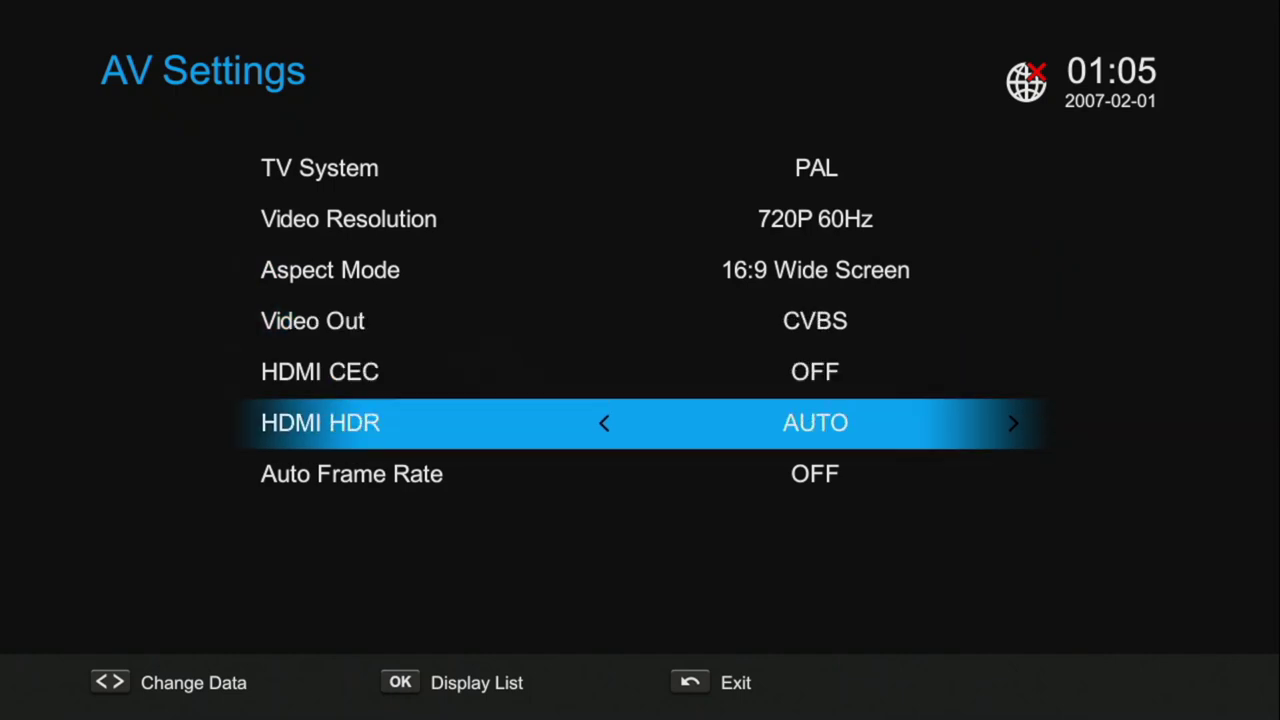
key(Down)
key(Up)
key(Up)
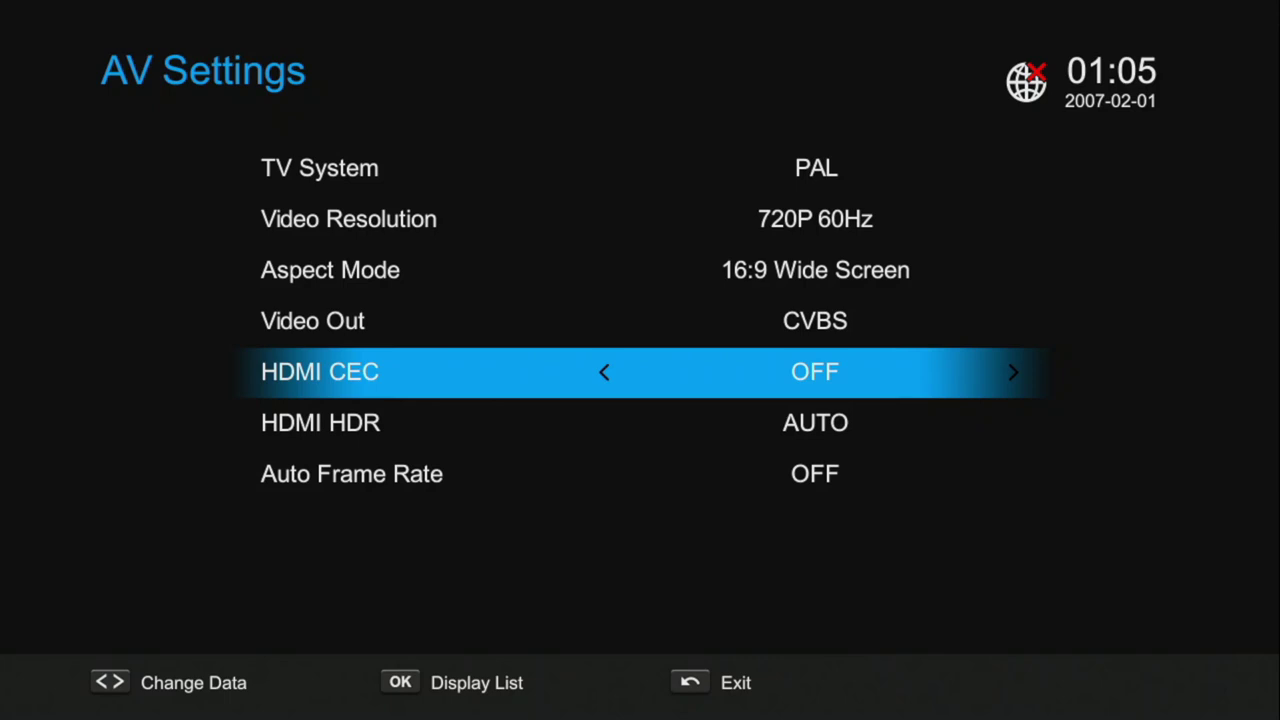
- Cycle HDMI HDR through its modes back to AUTO, check Auto Frame Rate, and leave the AV Settings
key(Down)
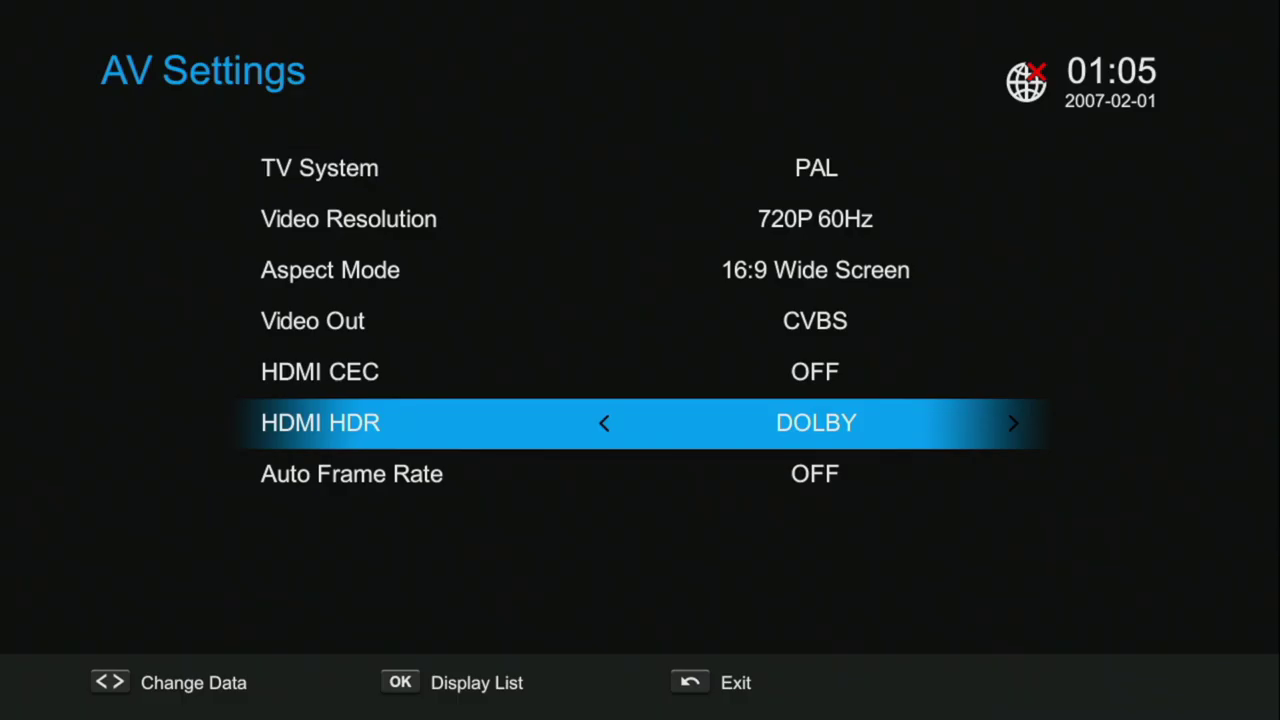
key(Right)
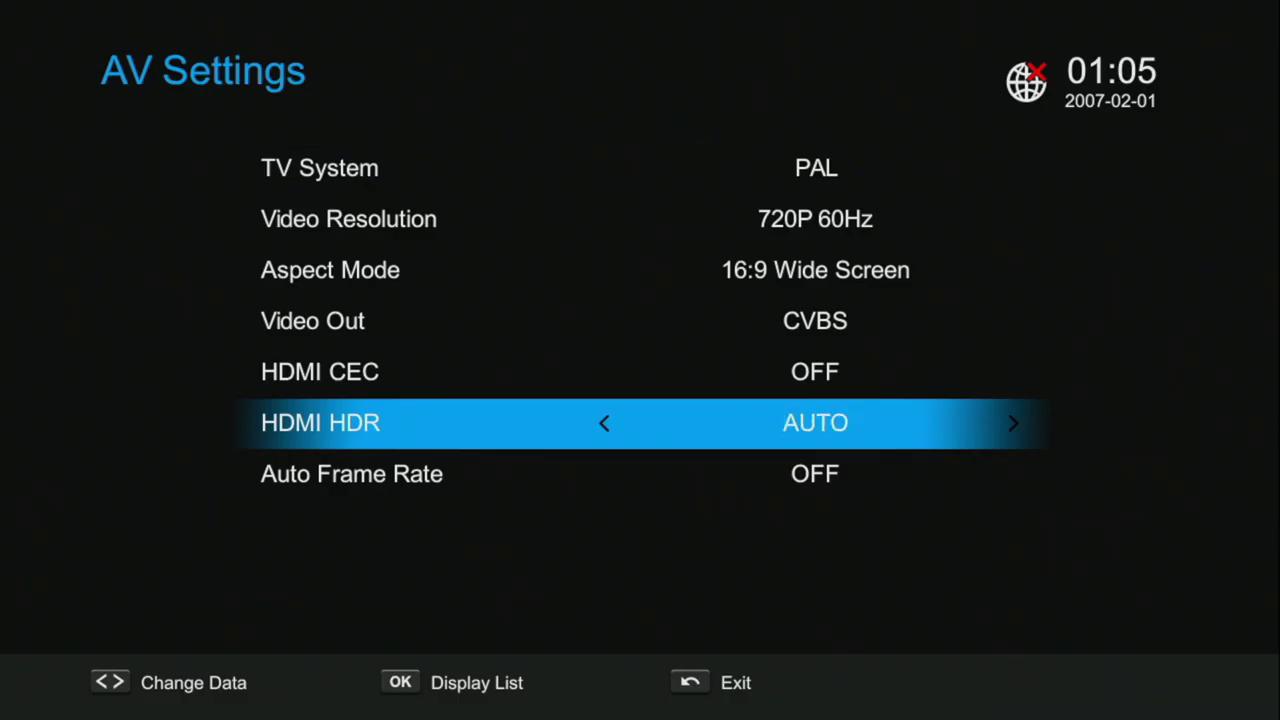
key(Down)
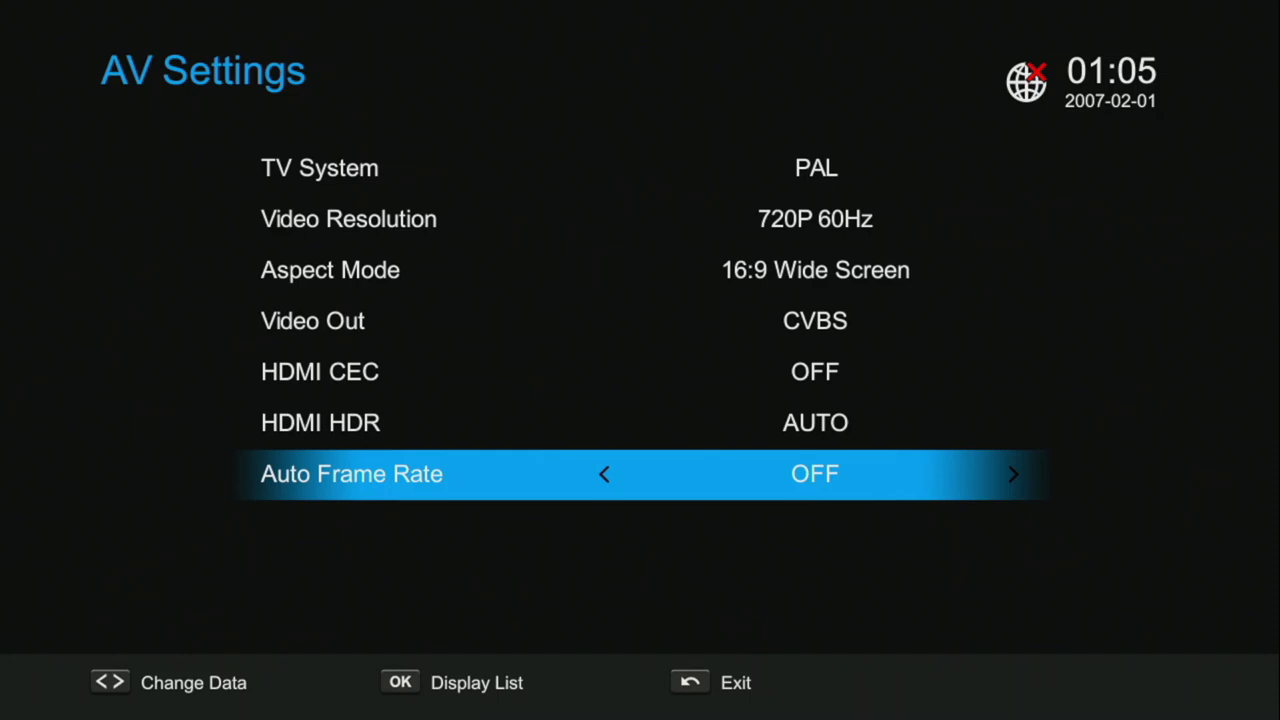
key(Escape)
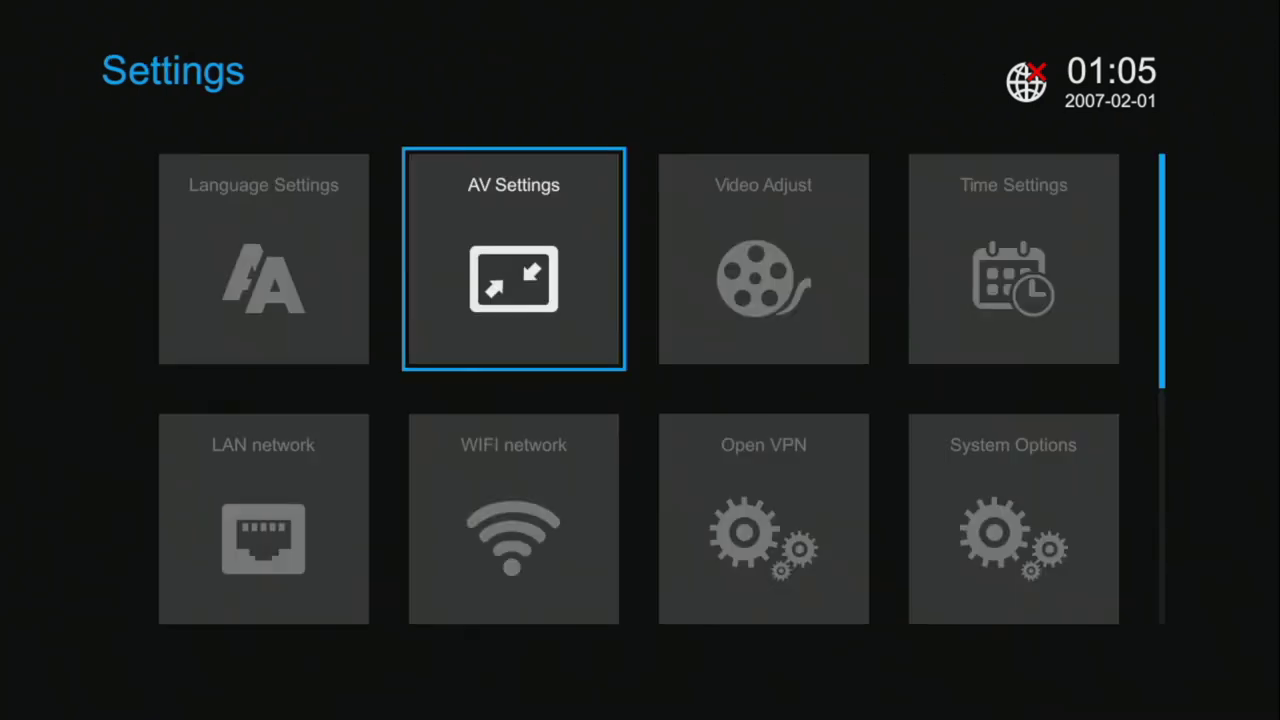
- Open Video Adjust, review its OSD, picture and position options, and return to the settings overview
key(Right)
key(Return)
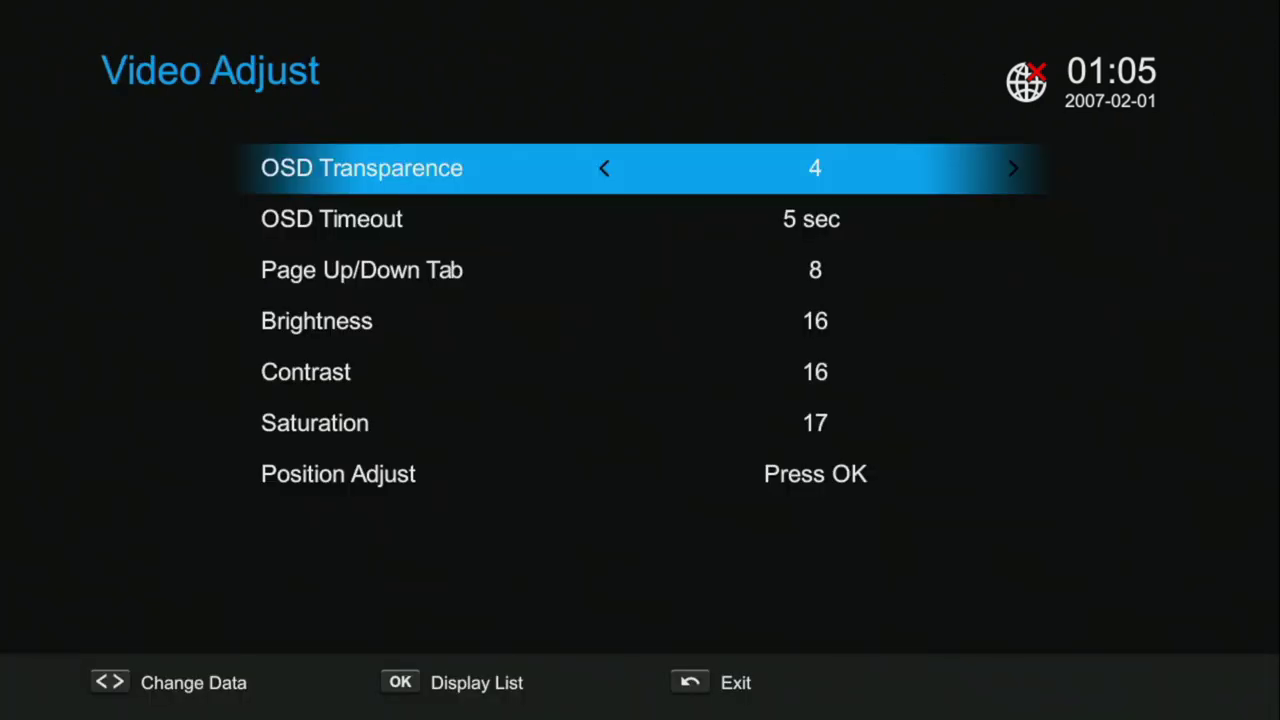
key(Down)
key(Down)
key(Down)
key(Down)
key(Down)
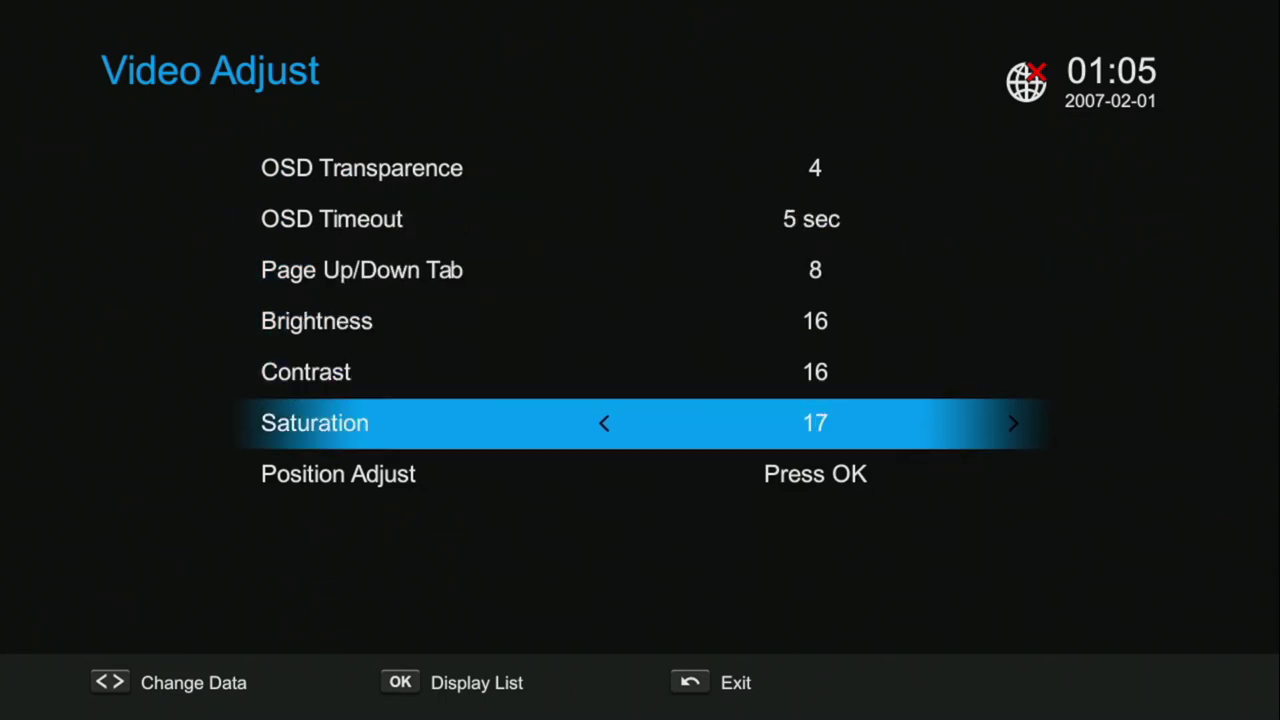
key(Down)
key(Up)
key(Up)
key(Up)
key(Up)
key(Up)
key(Up)
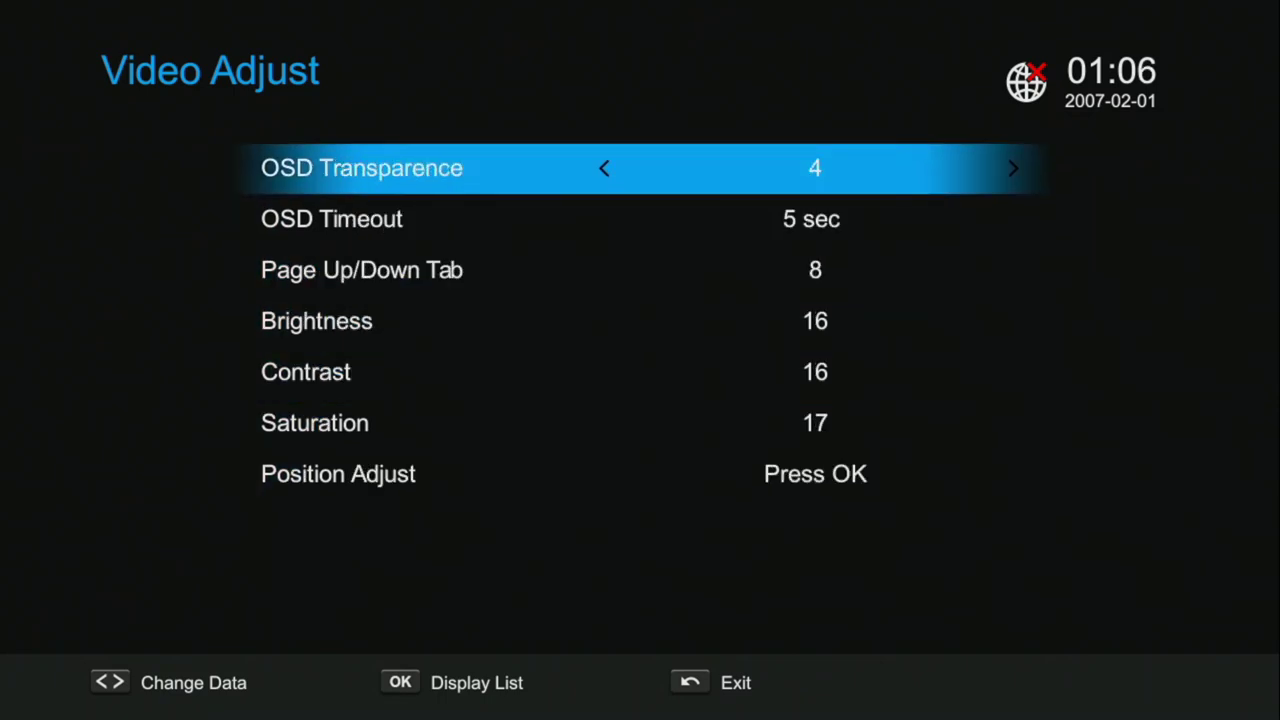
key(Escape)
- View the mode and region options in the Time Settings and return to the settings overview
key(Right)
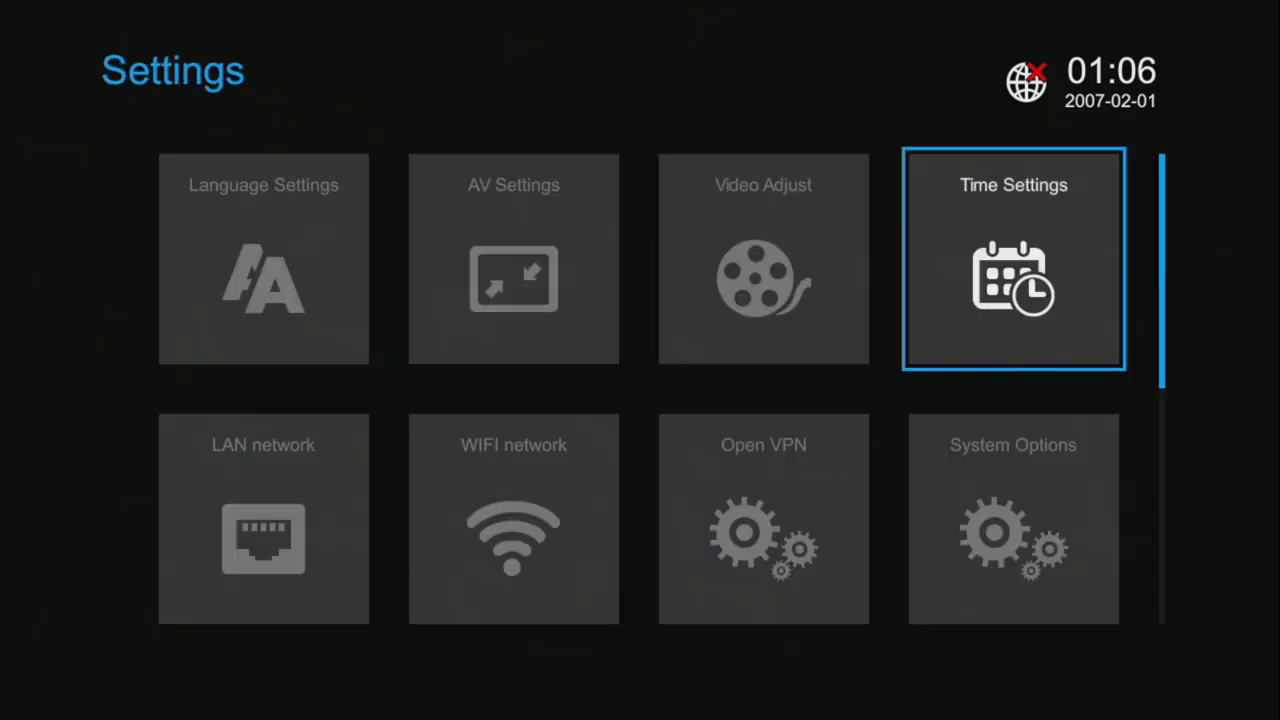
key(Return)
key(Down)
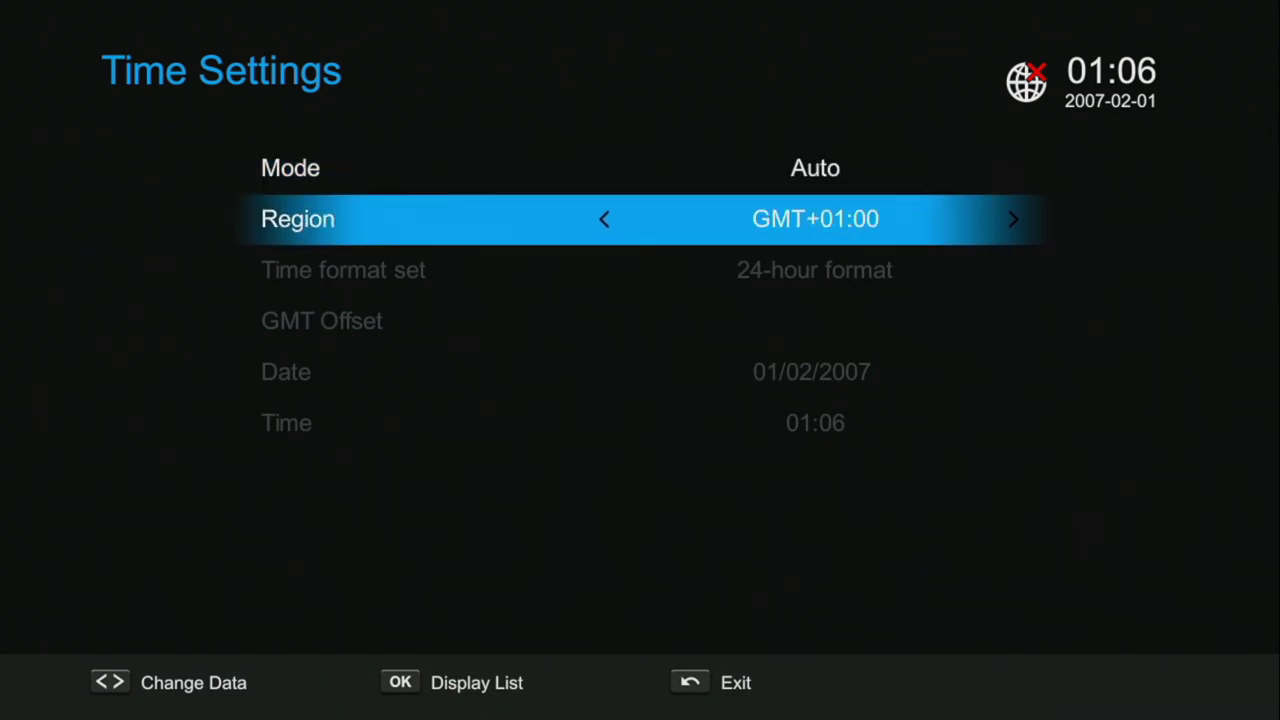
key(Up)
key(Escape)
- Open the LAN network settings, check the alternatives for the Connect Type, and restore it to DHCP before leaving
key(Right)
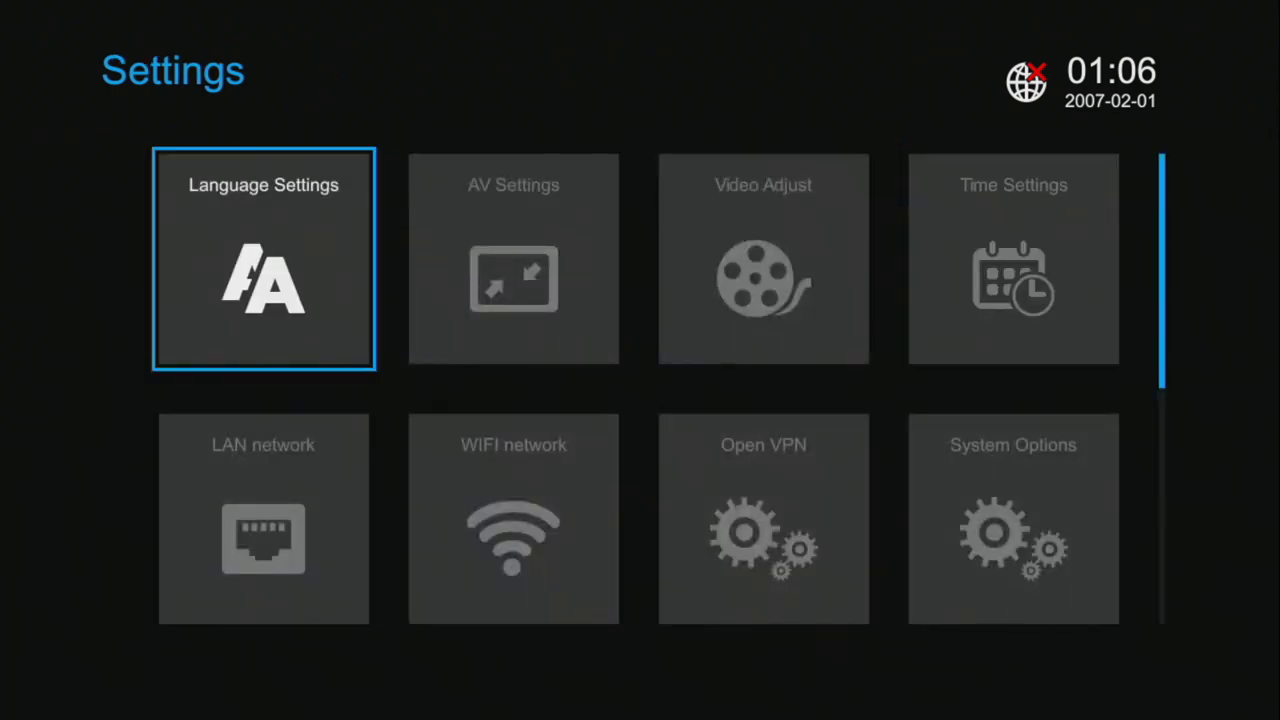
key(Down)
key(Return)
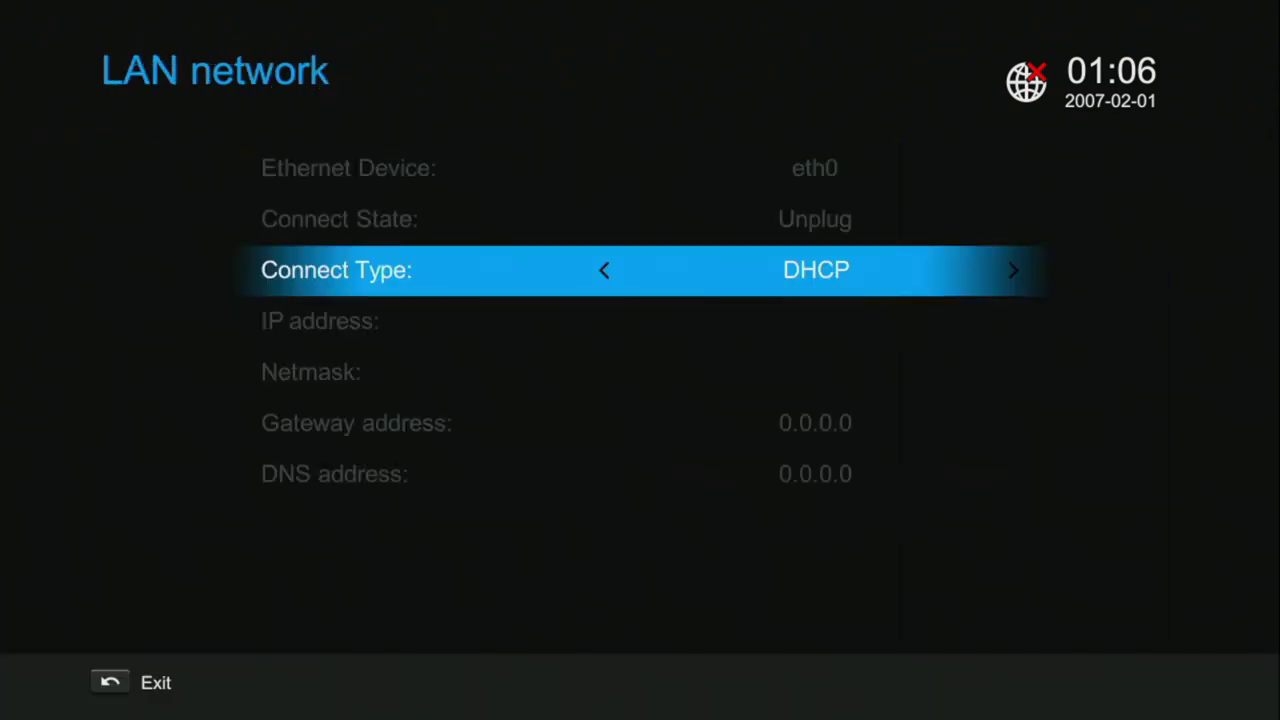
key(Right)
key(Left)
key(Escape)
- Open the WIFI network page, view its status and options, and return to the settings overview
key(Right)
key(Return)
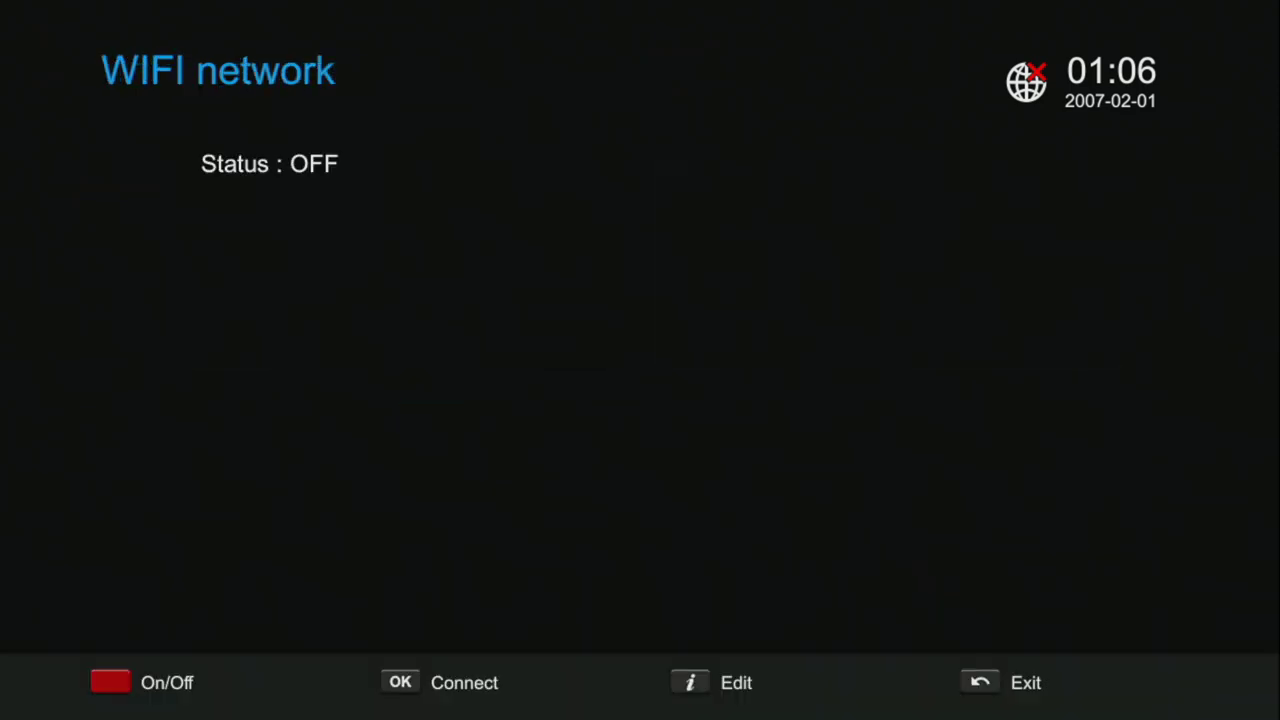
key(Escape)
- Open the Open VPN page, view its login and Auto Start options, and return to the settings overview
key(Right)
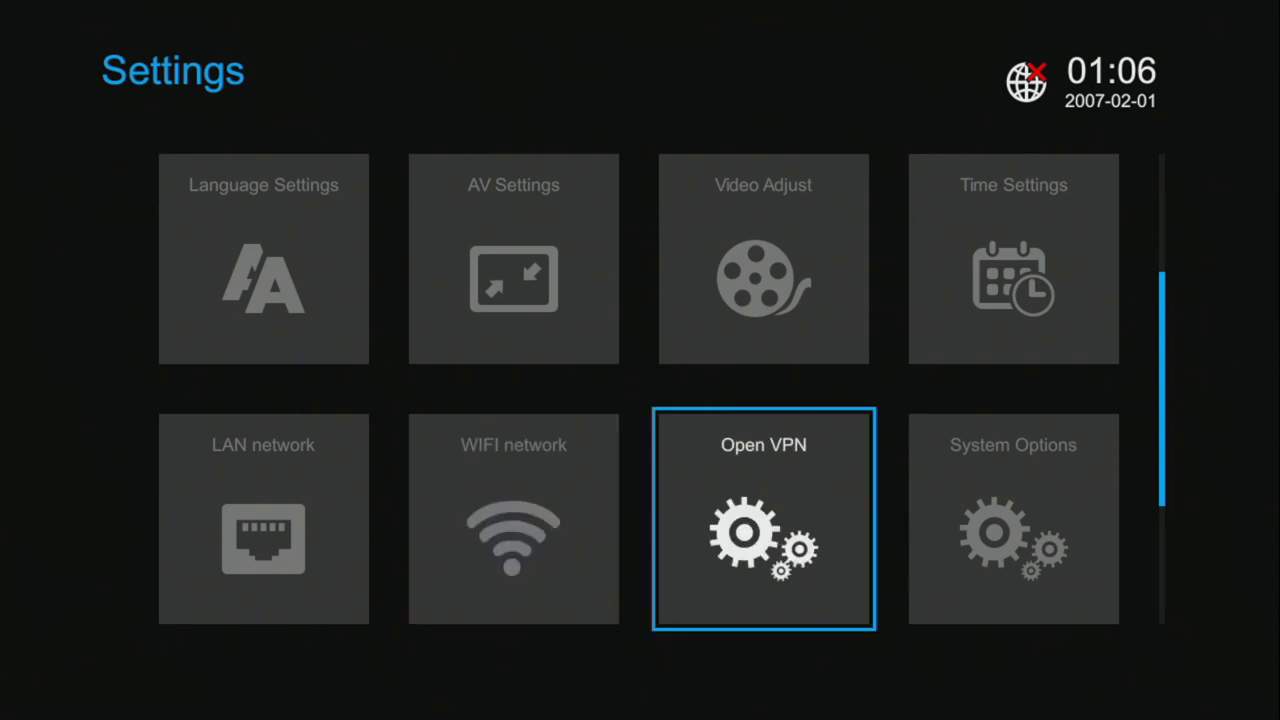
key(Return)
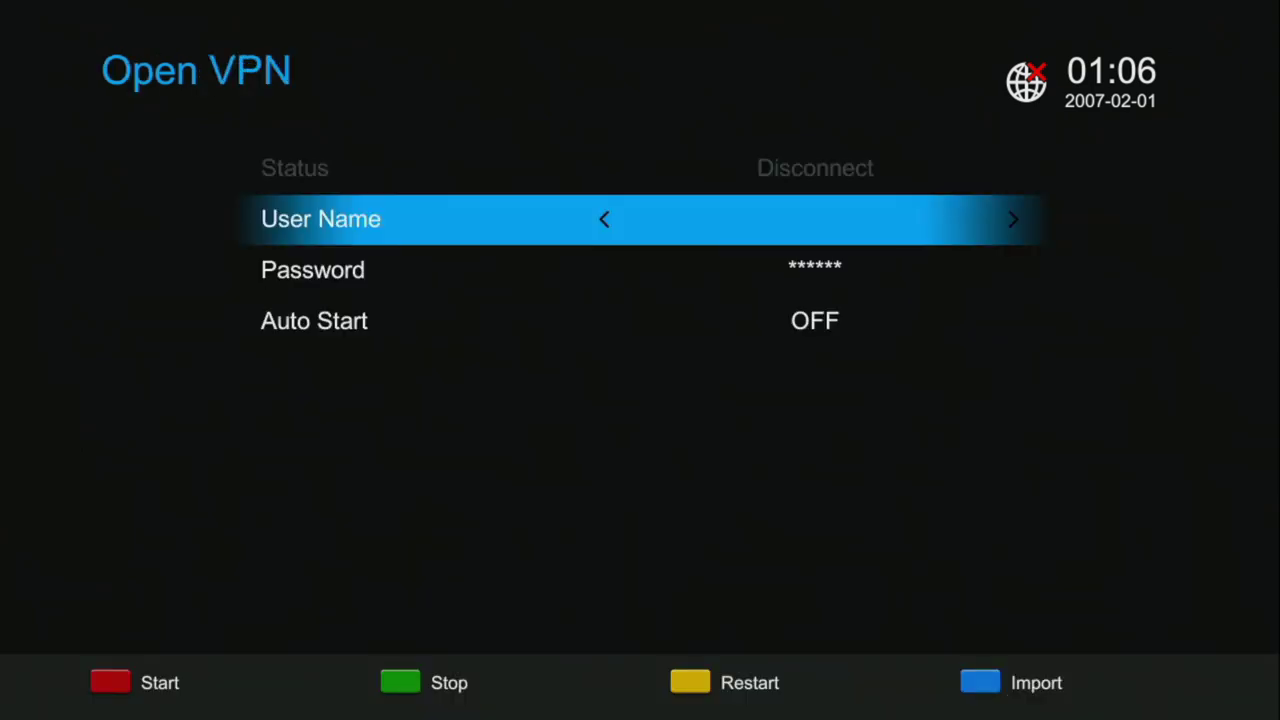
key(Escape)
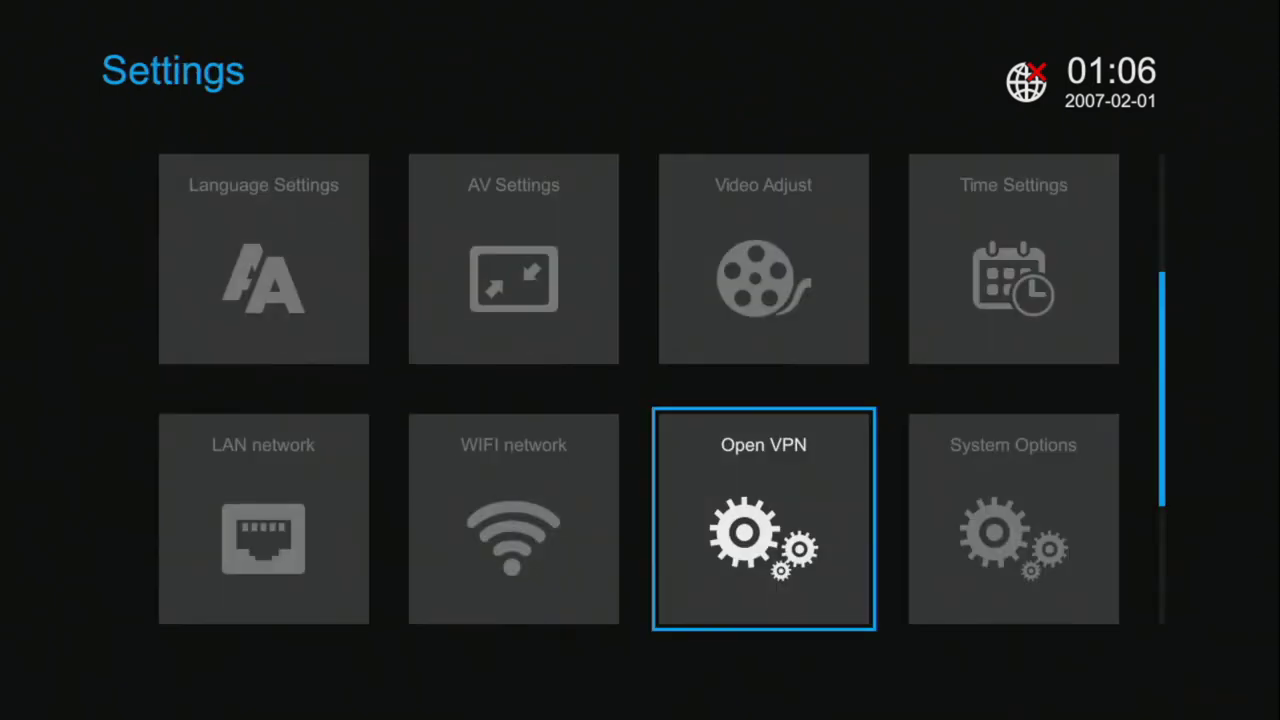
- Open the System Options and cycle Digital Audio through its modes back to PCM
key(Right)
key(Return)
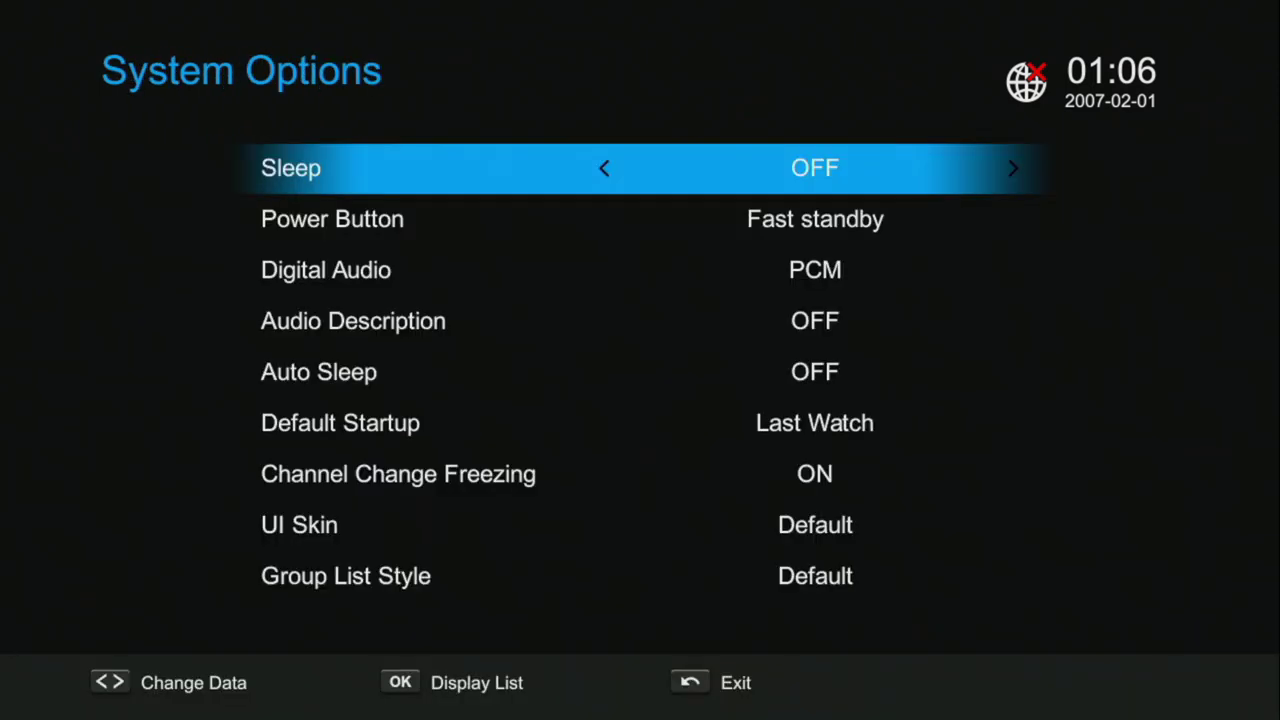
key(Down)
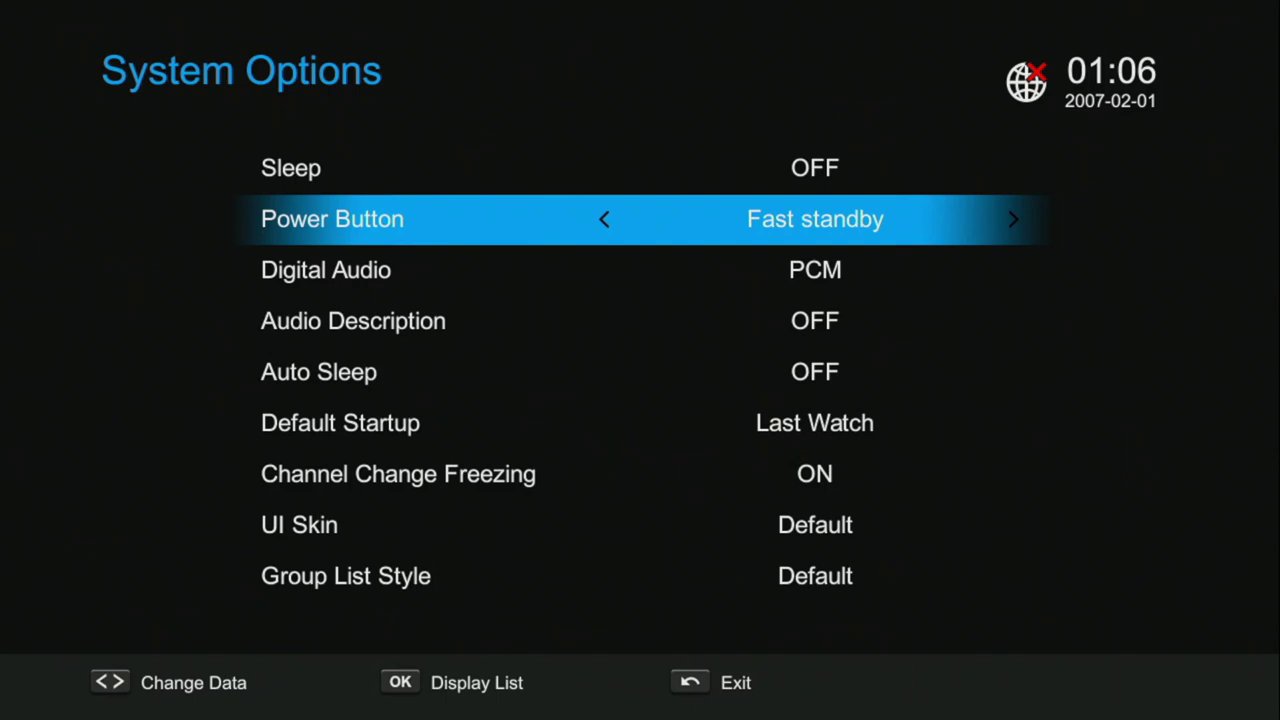
key(Down)
key(Right)
key(Right)
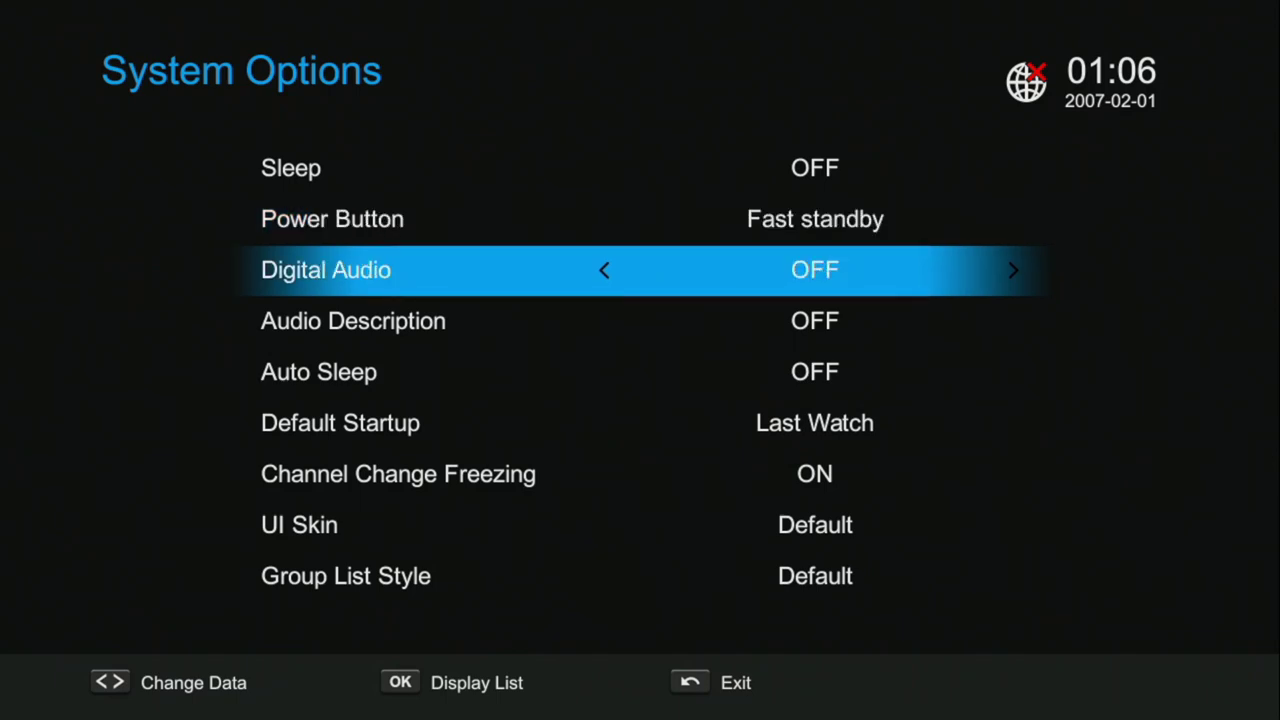
key(Right)
key(Down)
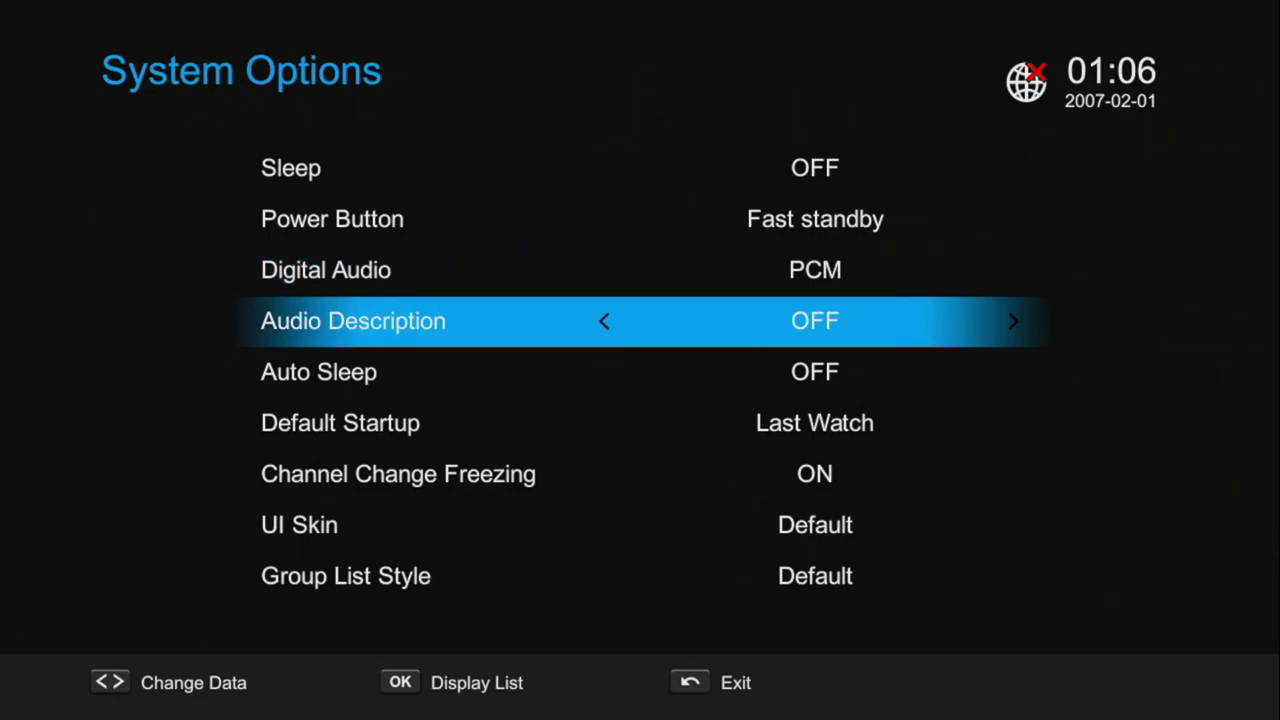
- Run through the range of Audio Description values and return the option to OFF
key(Right)
key(Right)
key(Right)
key(Right)
key(Right)
key(Right)
key(Right)
key(Right)
key(Right)
key(Right)
key(Right)
key(Right)
key(Right)
key(Right)
key(Right)
key(Left)
key(Left)
key(Left)
key(Left)
key(Left)
key(Left)
key(Left)
key(Left)
key(Left)
key(Left)
key(Left)
key(Left)
key(Left)
key(Left)
key(Left)
- Review Auto Sleep, Default Startup and Channel Change Freezing, and cycle UI Skin through its choices back to Default
key(Down)
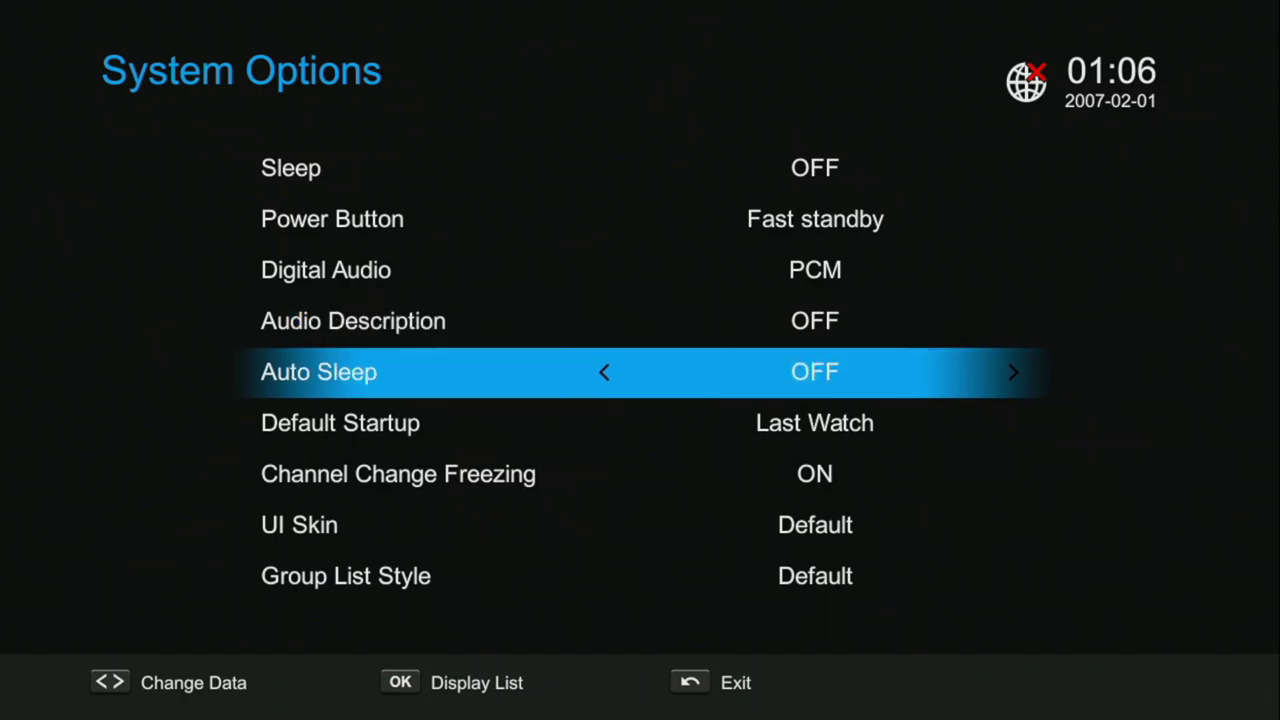
key(Down)
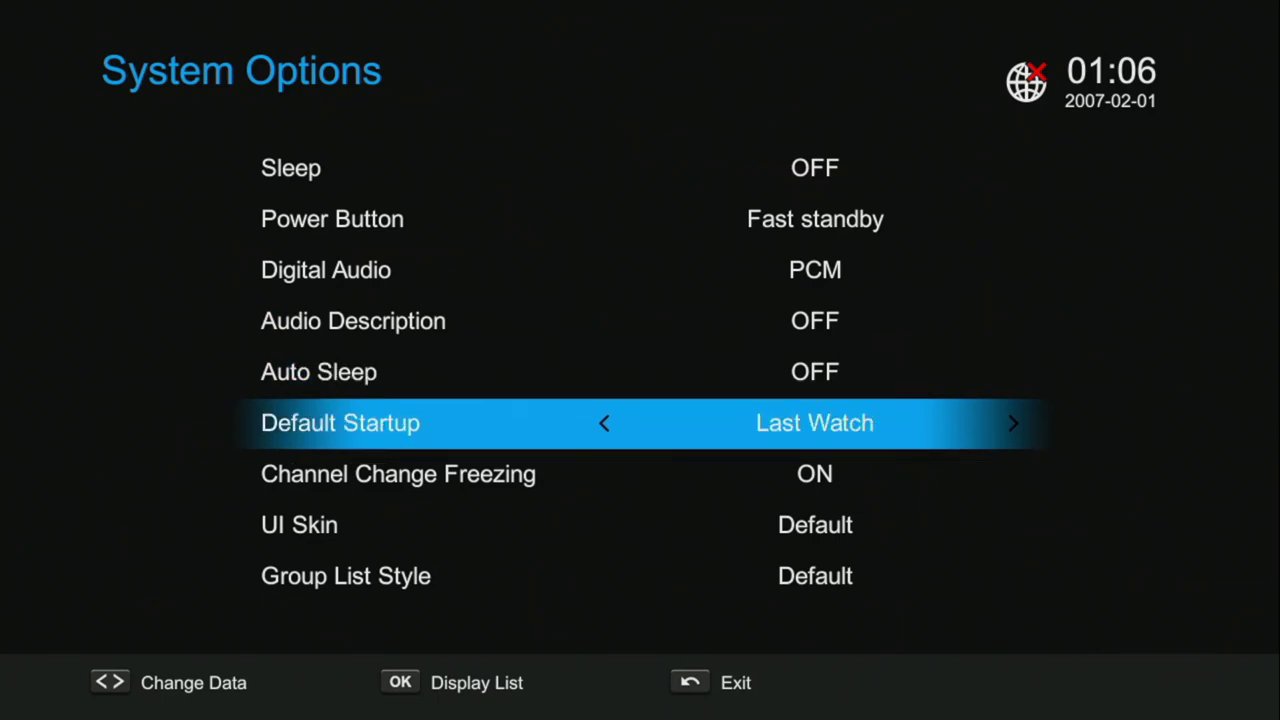
key(Down)
key(Down)
key(Right)
key(Right)
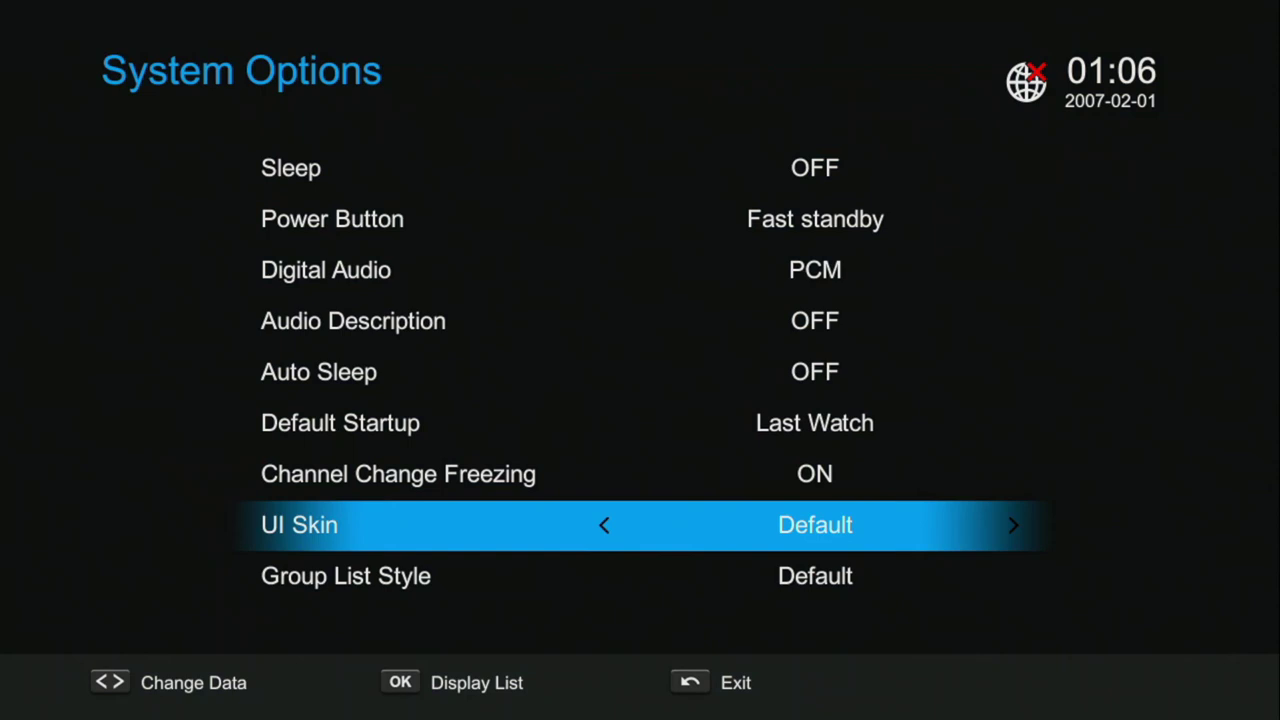
- Check the alternative Group List Style, restore it to Default, and leave the settings for the home screen
key(Down)
key(Right)
key(Left)
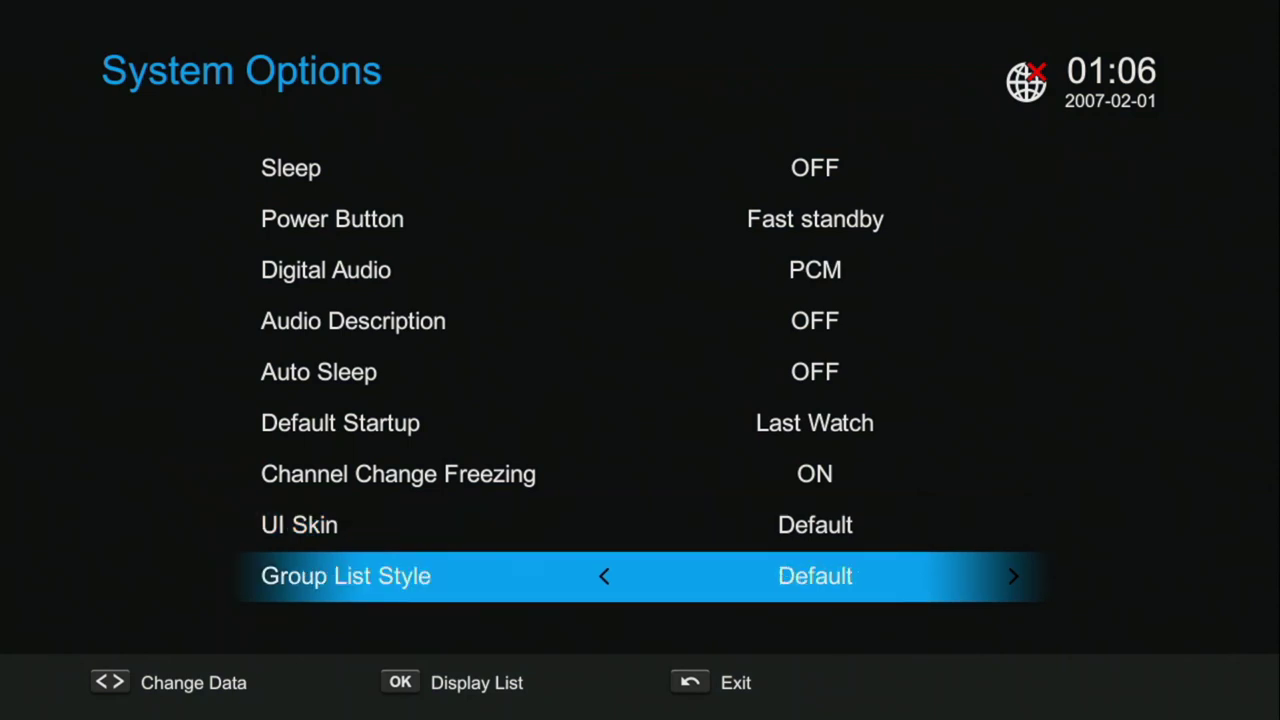
key(Down)
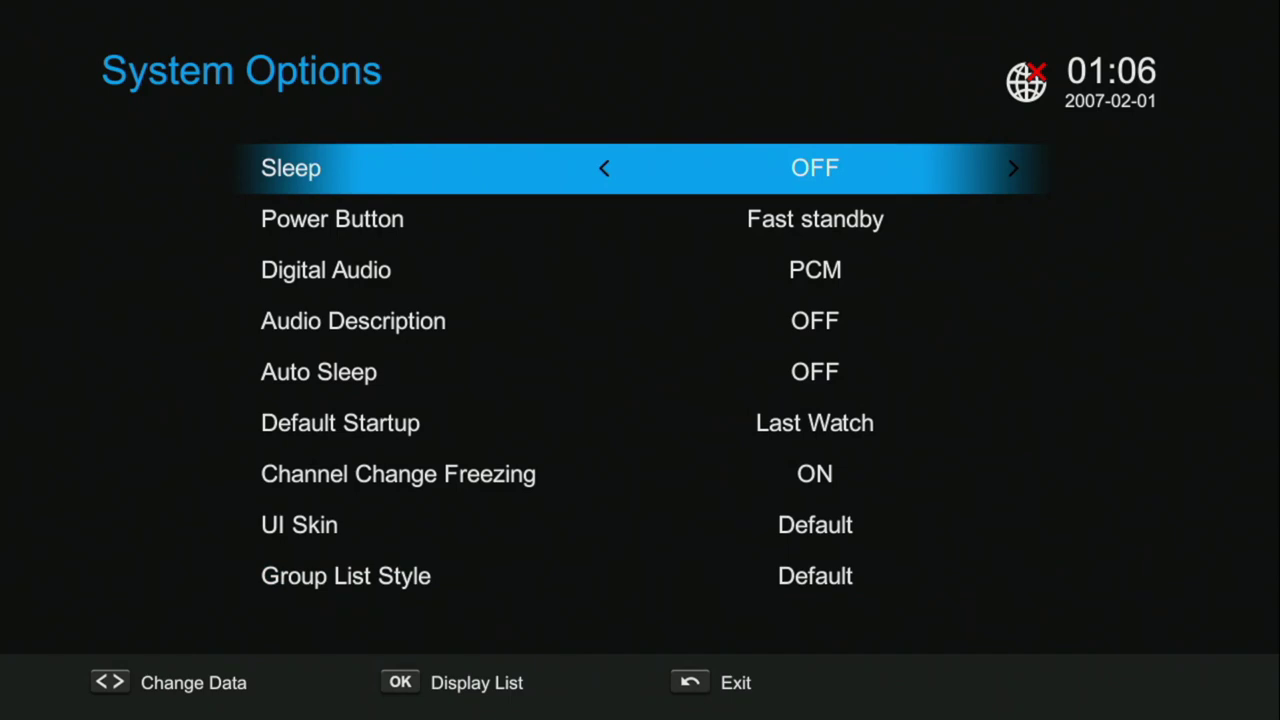
key(Escape)
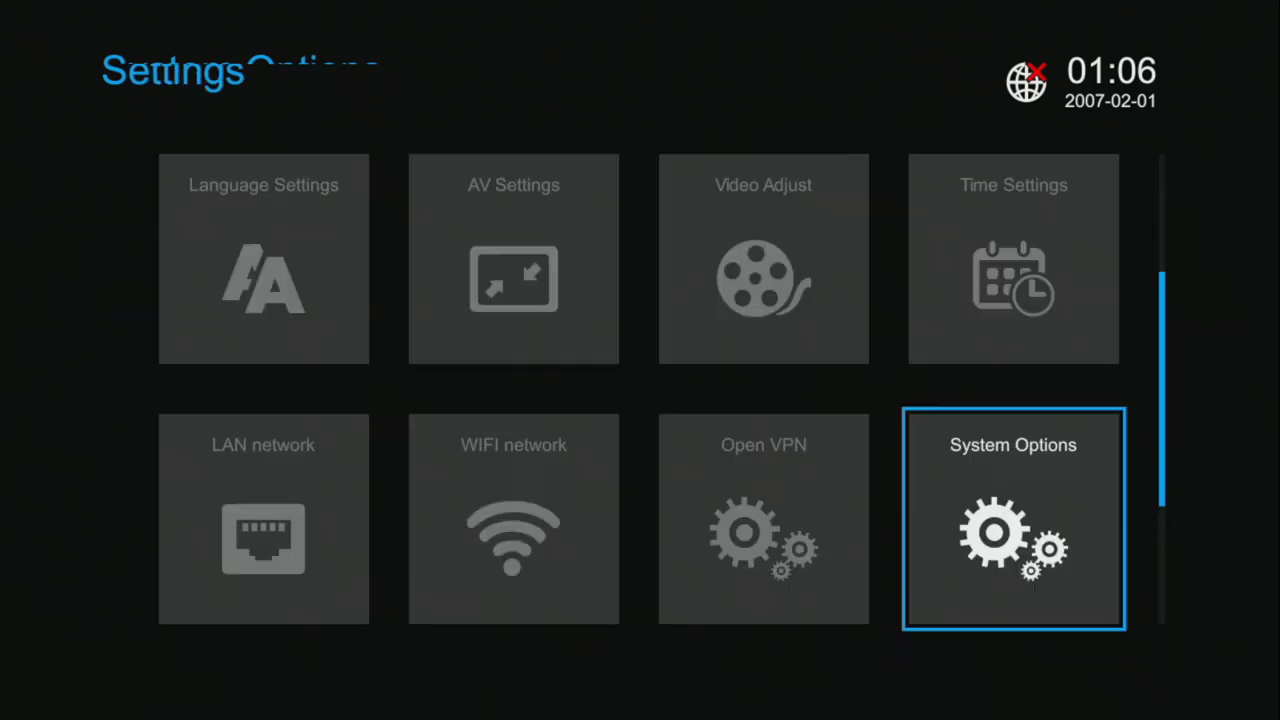
key(Escape)
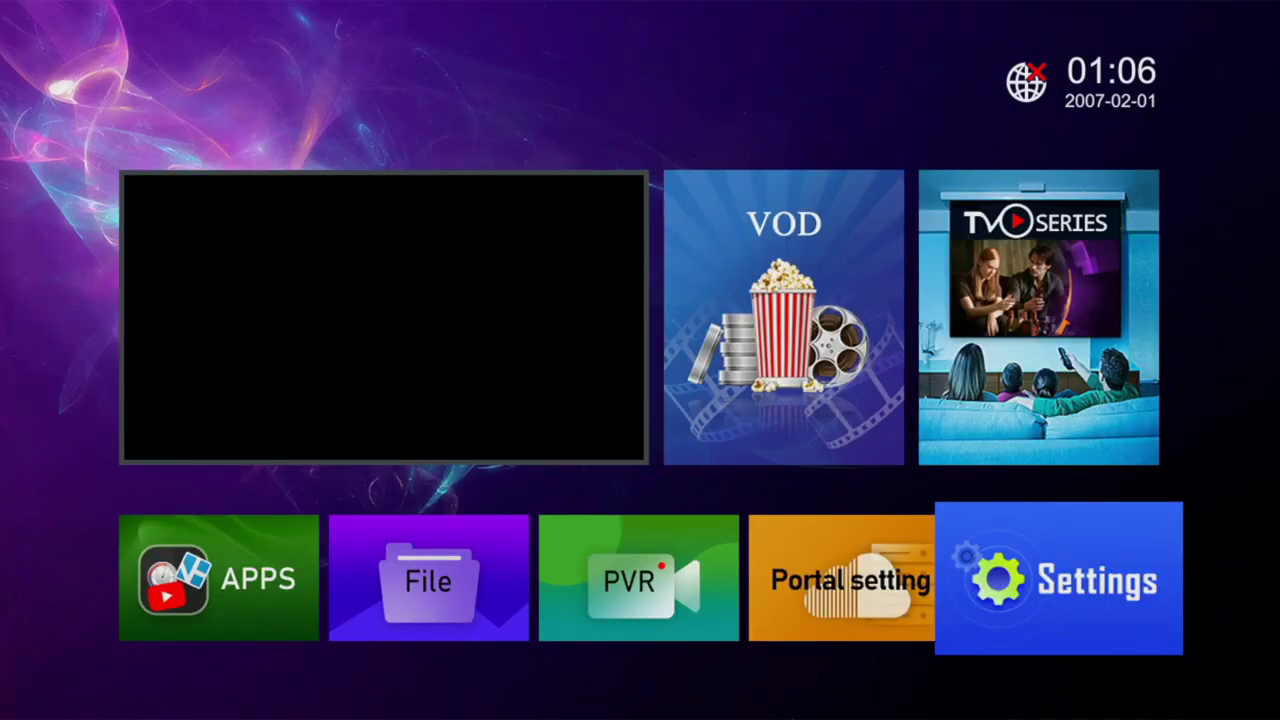